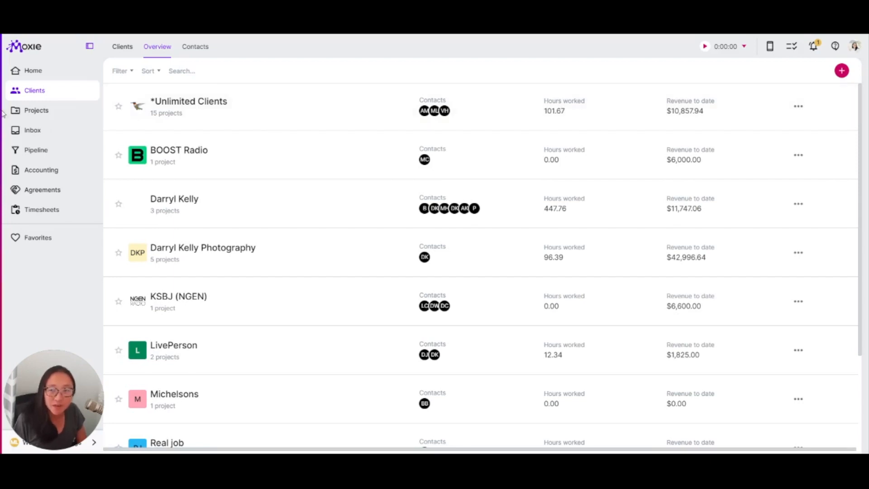
- Create a new quote agreement for the client *Unlimited Clients
{"action": "left_click", "coordinate": [165, 129]}
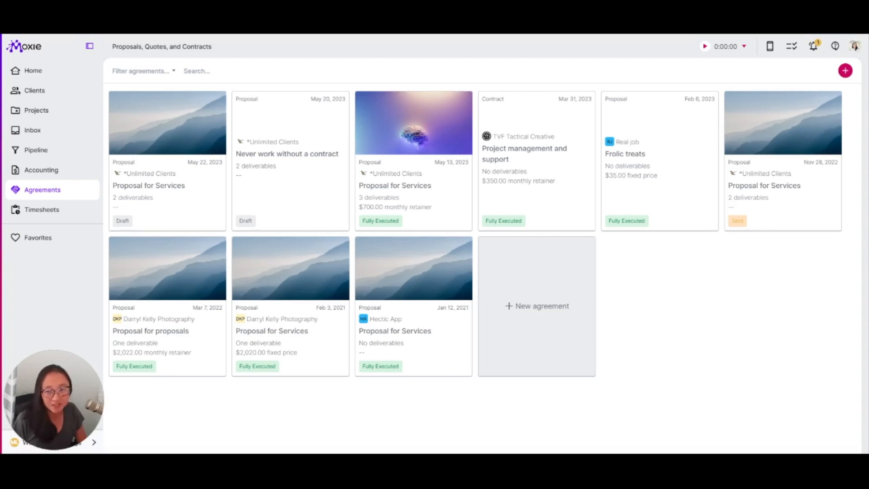
{"action": "left_click", "coordinate": [550, 349]}
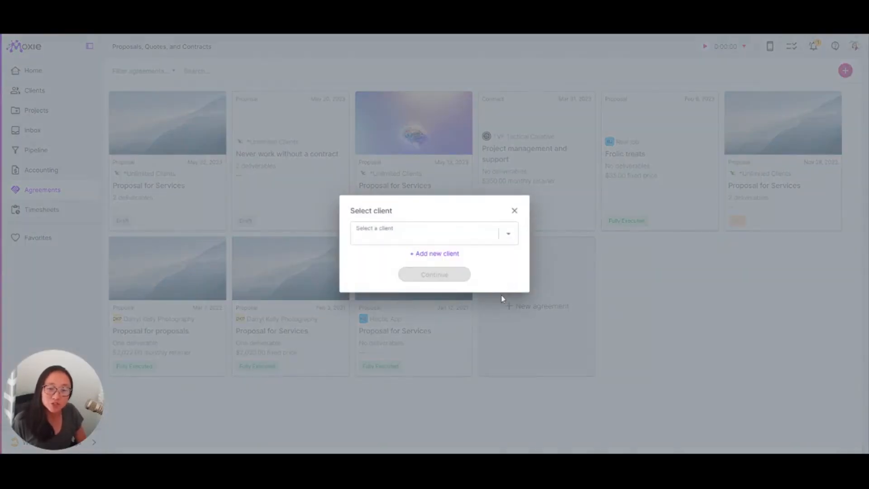
{"action": "left_click", "coordinate": [507, 234]}
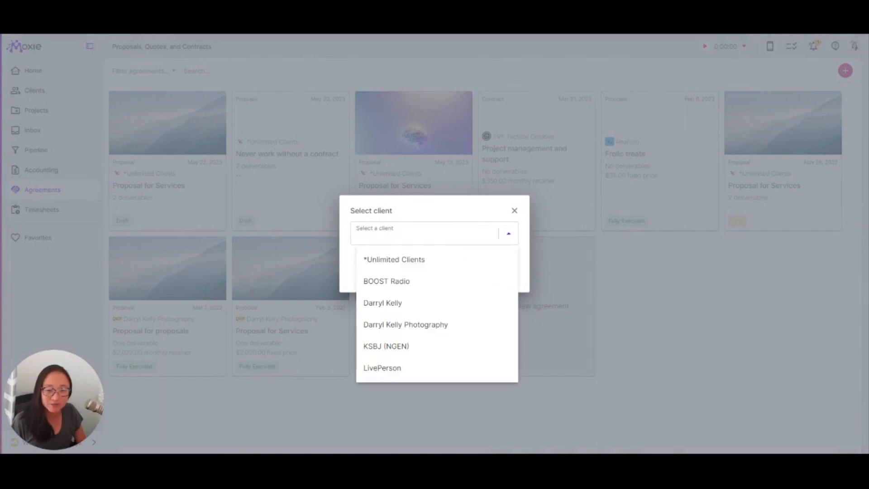
{"action": "left_click", "coordinate": [460, 260]}
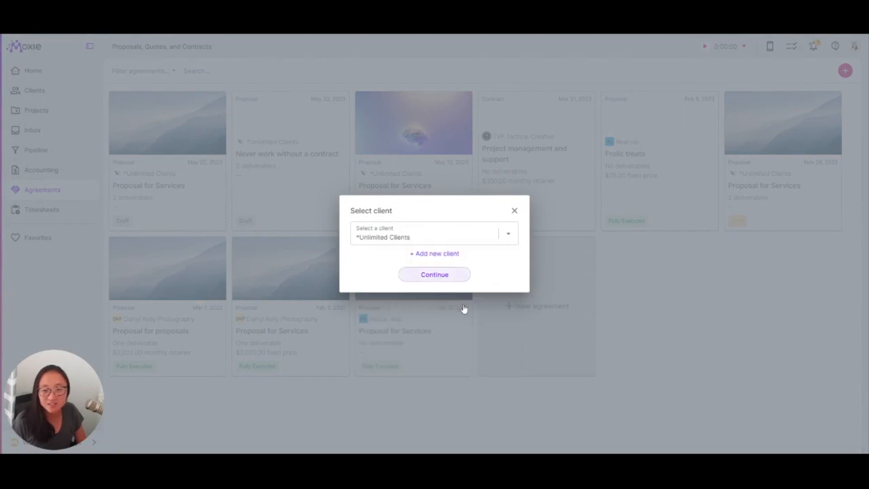
{"action": "left_click", "coordinate": [446, 276]}
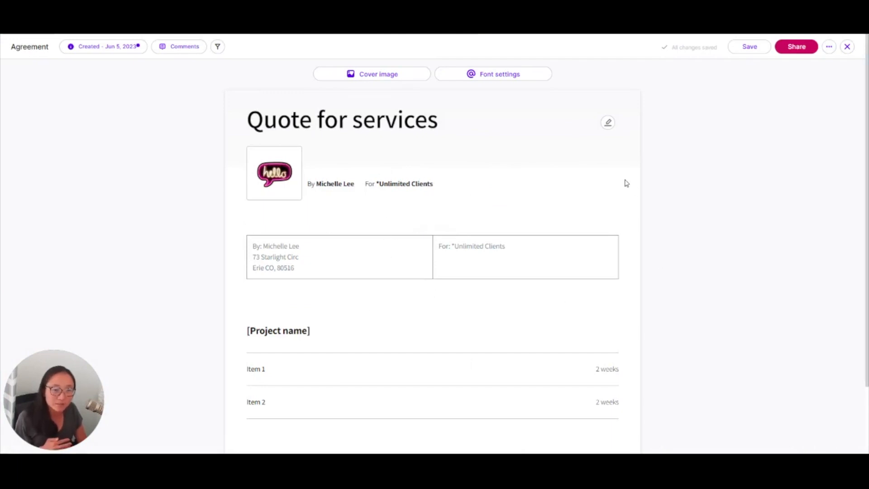
- Review the fee types and initial invoice settings of the quote's project block, and close the quote without changing them
{"action": "scroll", "coordinate": [625, 184], "scroll_direction": "down", "scroll_amount": 1}
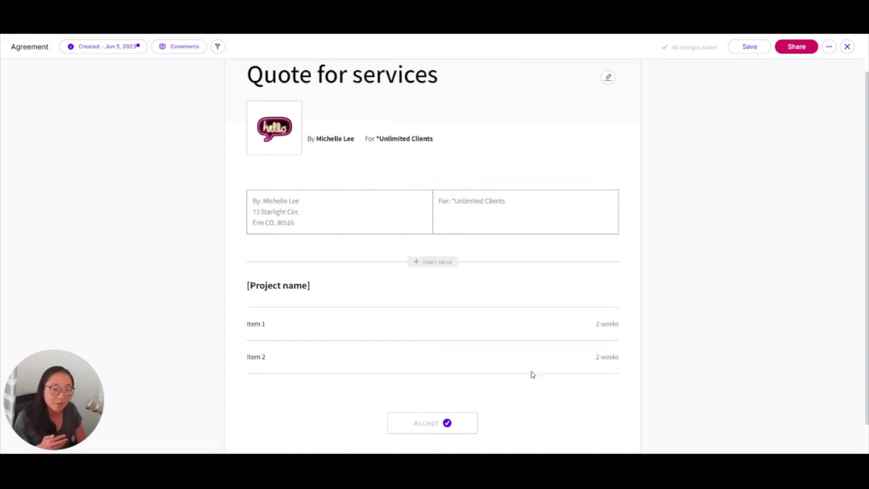
{"action": "left_click", "coordinate": [338, 322]}
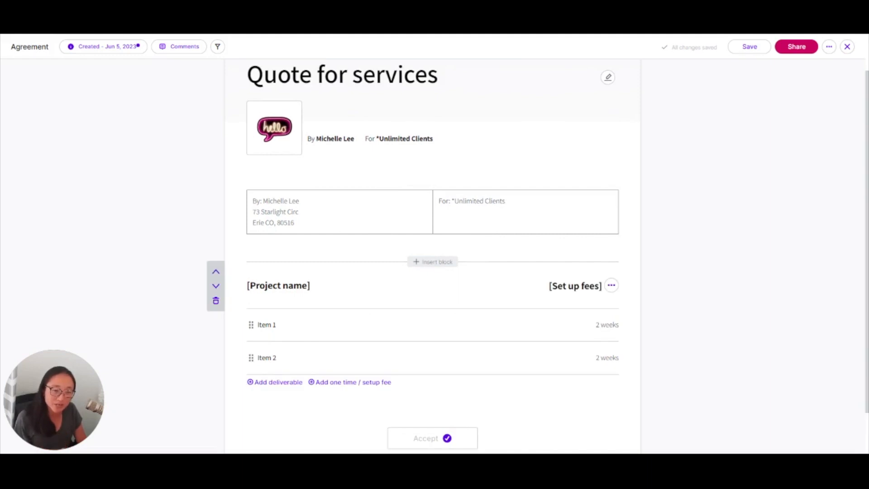
{"action": "left_click", "coordinate": [580, 328]}
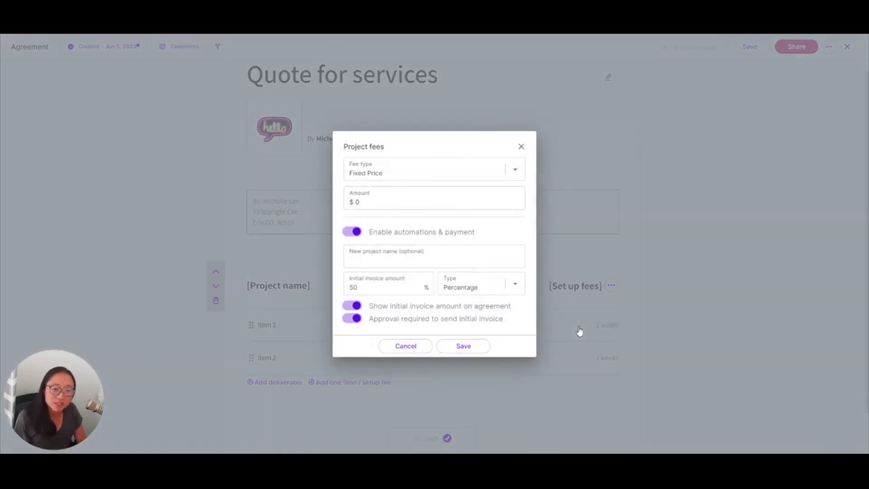
{"action": "left_click", "coordinate": [520, 182]}
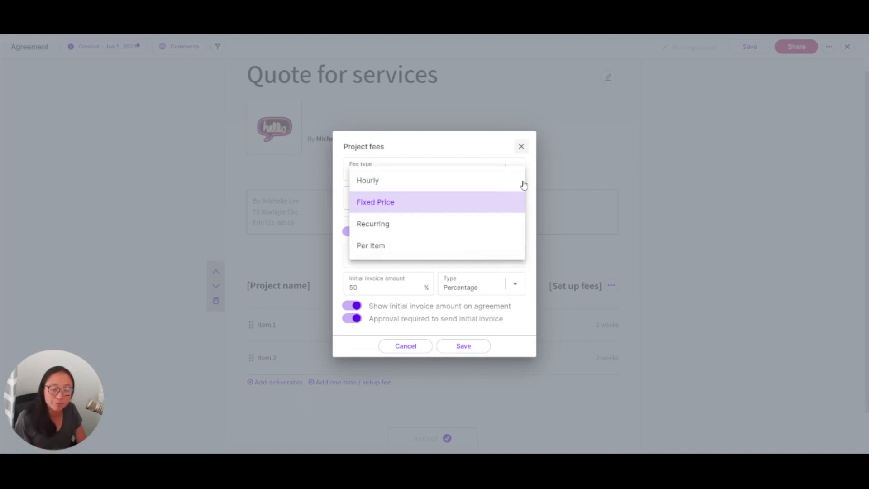
{"action": "key", "text": "Escape"}
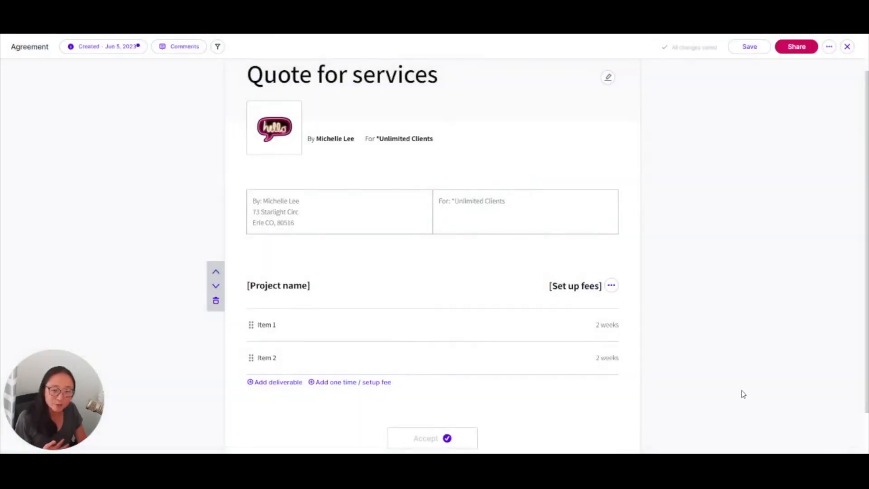
{"action": "scroll", "coordinate": [745, 394], "scroll_direction": "down", "scroll_amount": 1}
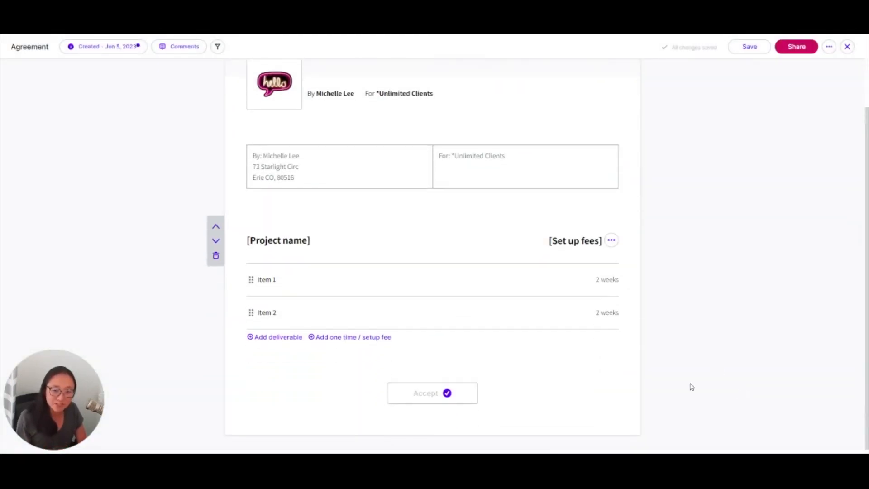
{"action": "left_click", "coordinate": [562, 275]}
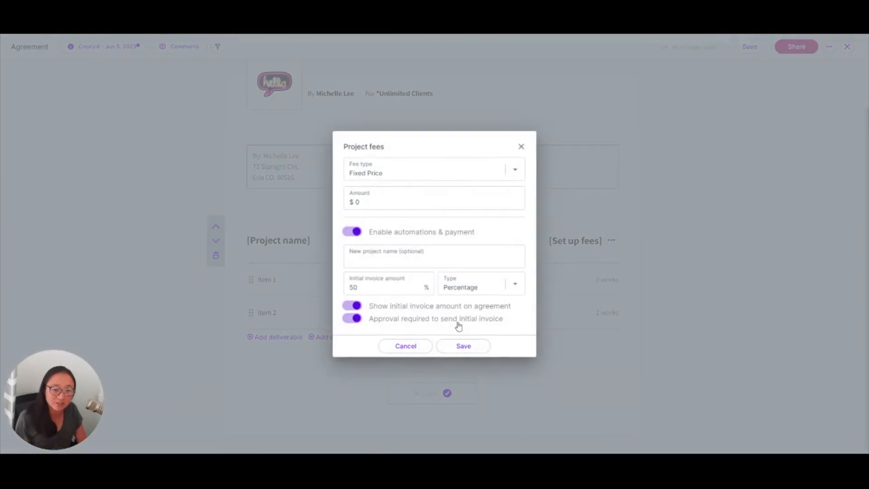
{"action": "left_click", "coordinate": [521, 147]}
{"action": "scroll", "coordinate": [660, 313], "scroll_direction": "down", "scroll_amount": 1}
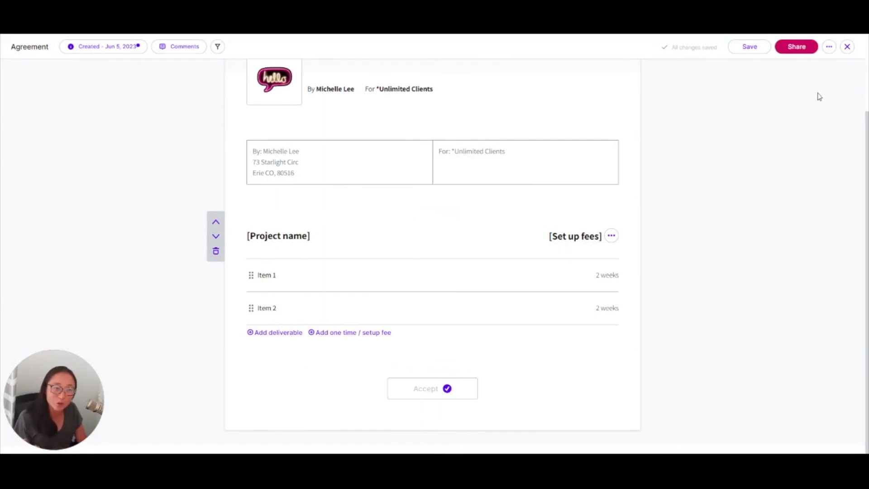
{"action": "left_click", "coordinate": [847, 47]}
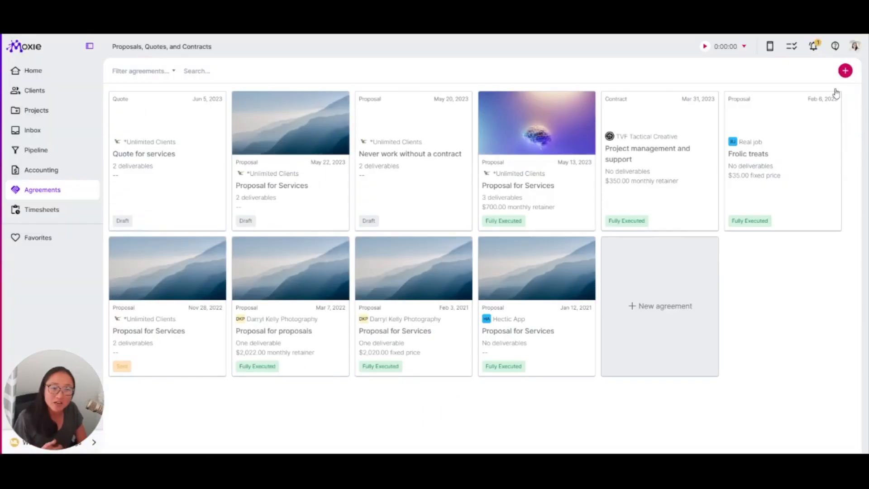
- Create a new proposal agreement for the client *Unlimited Clients
{"action": "left_click", "coordinate": [664, 346]}
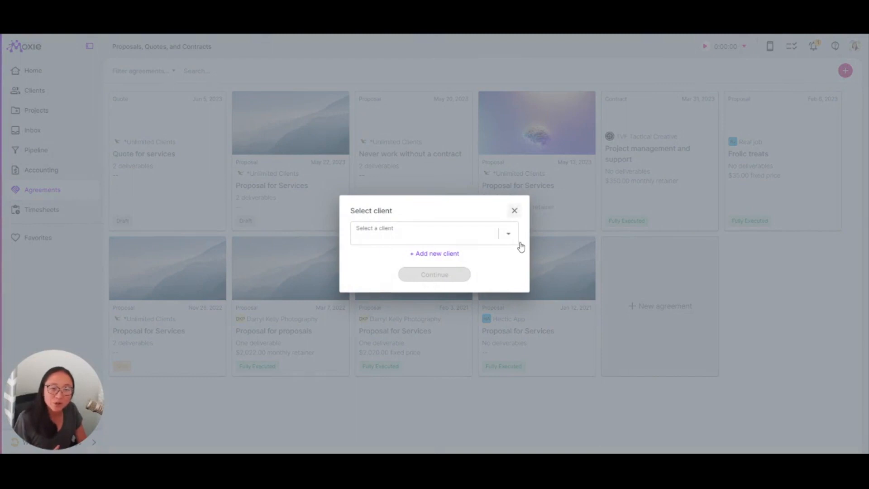
{"action": "left_click", "coordinate": [515, 211]}
{"action": "left_click", "coordinate": [660, 373]}
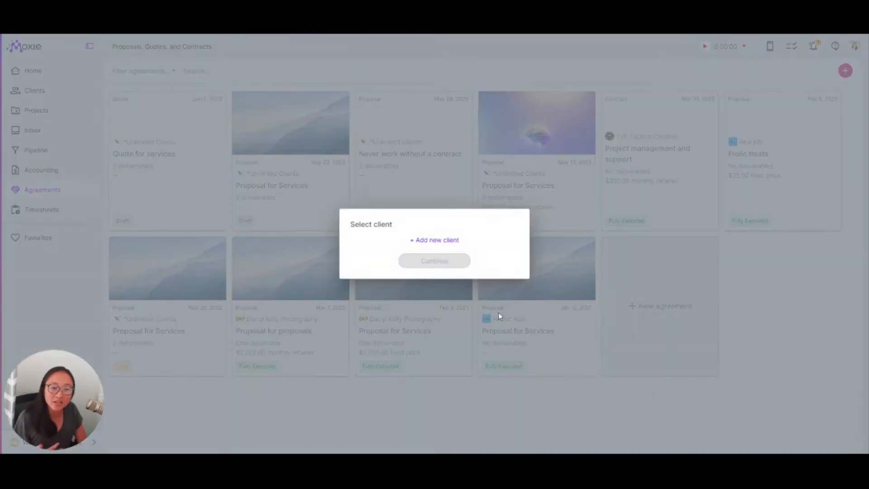
{"action": "left_click", "coordinate": [465, 234]}
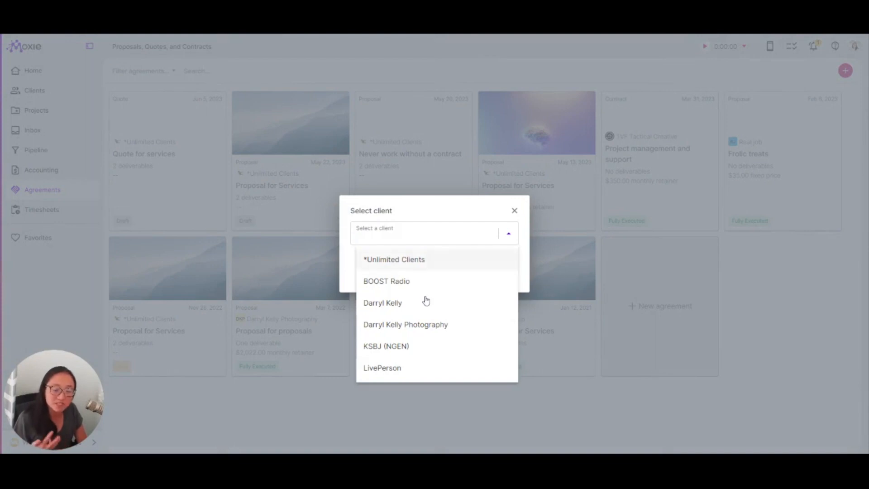
{"action": "left_click", "coordinate": [423, 261]}
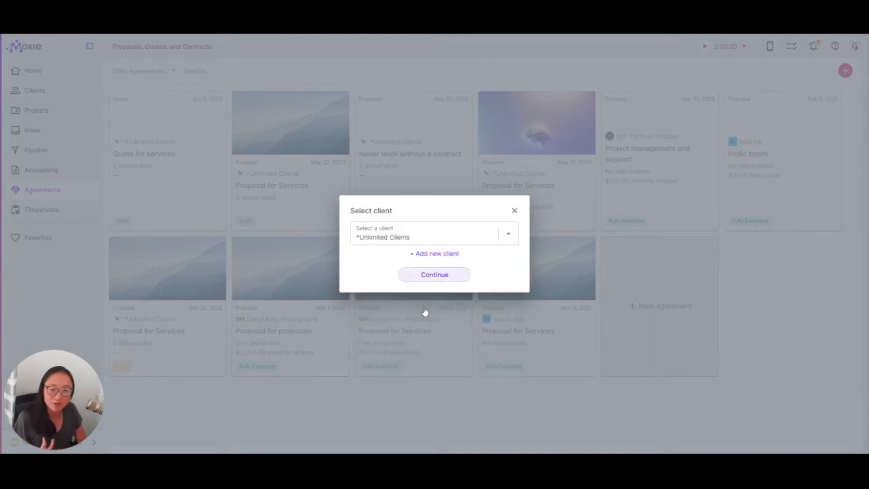
{"action": "left_click", "coordinate": [425, 274]}
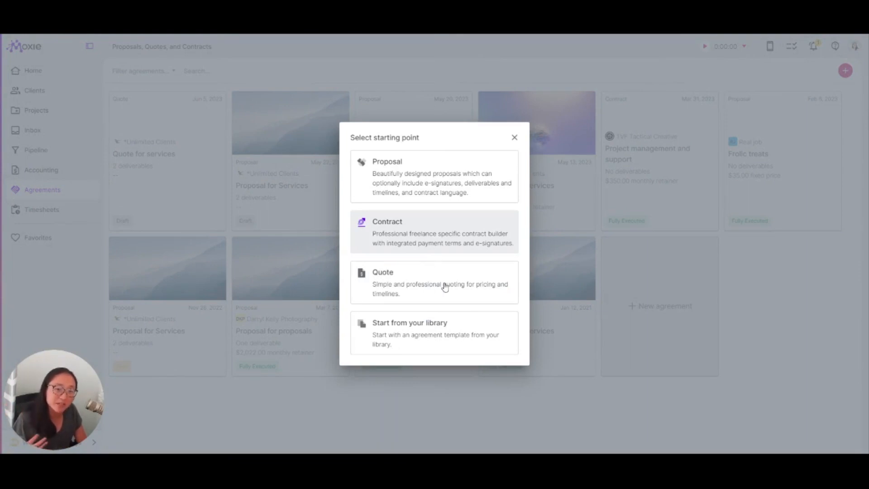
{"action": "left_click", "coordinate": [428, 216]}
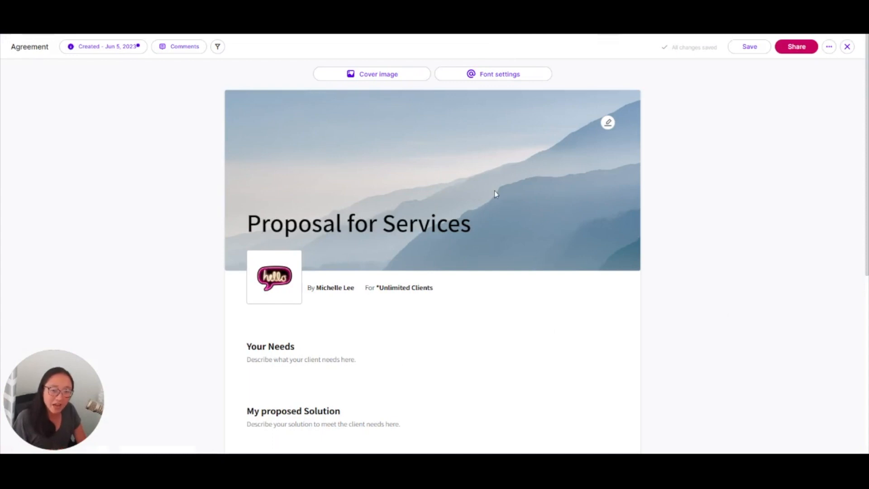
- Look over the proposal's title, client line, needs, proposed solution, deliverables and signature sections
{"action": "left_click", "coordinate": [359, 251]}
{"action": "triple_click", "coordinate": [359, 258]}
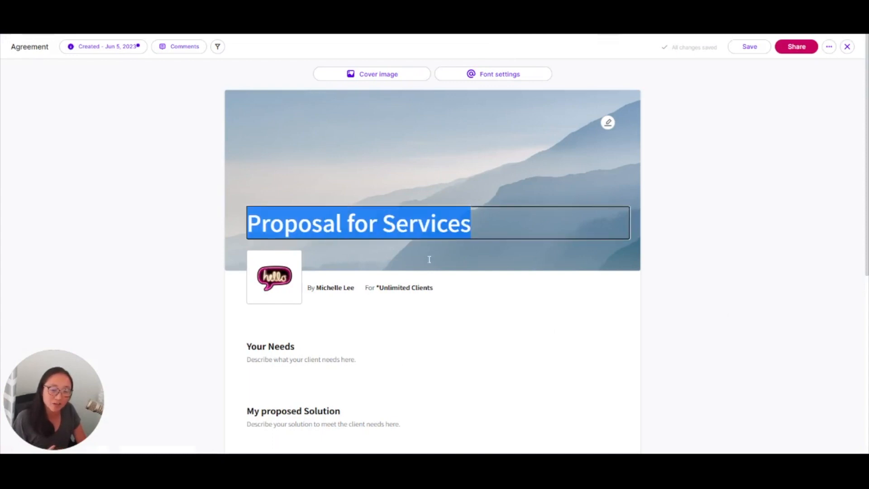
{"action": "scroll", "coordinate": [571, 269], "scroll_direction": "down", "scroll_amount": 1}
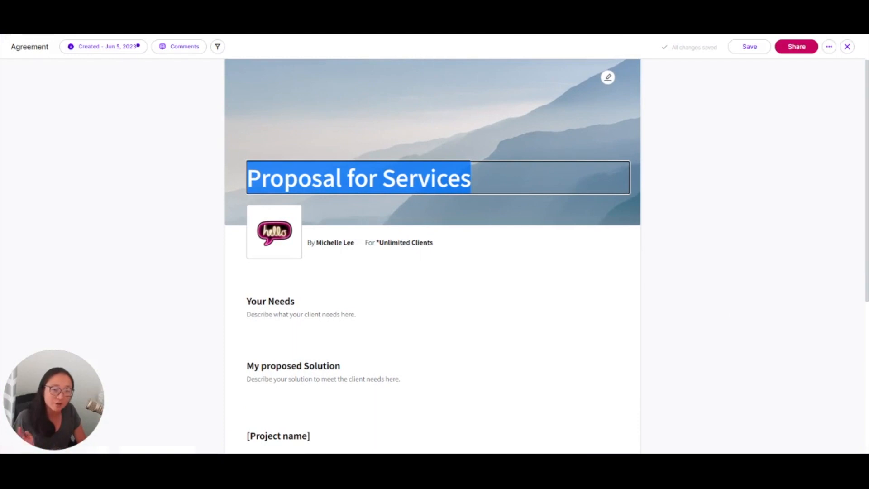
{"action": "triple_click", "coordinate": [410, 242]}
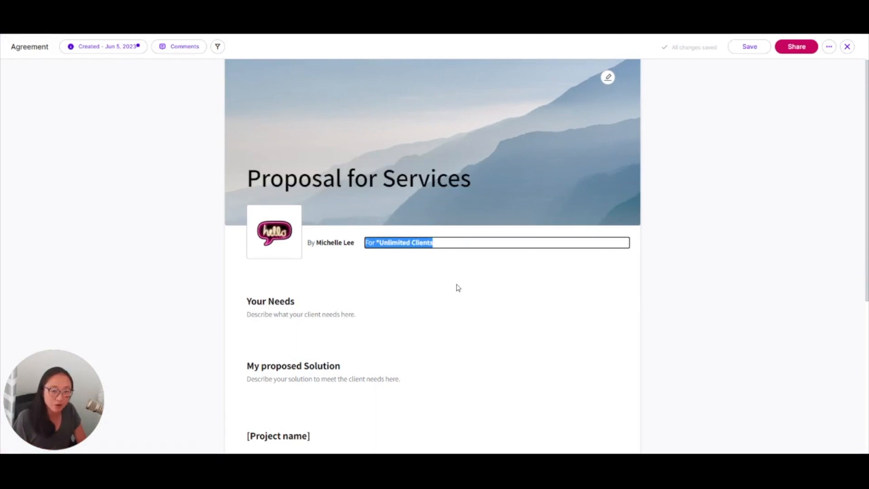
{"action": "scroll", "coordinate": [457, 288], "scroll_direction": "down", "scroll_amount": 2}
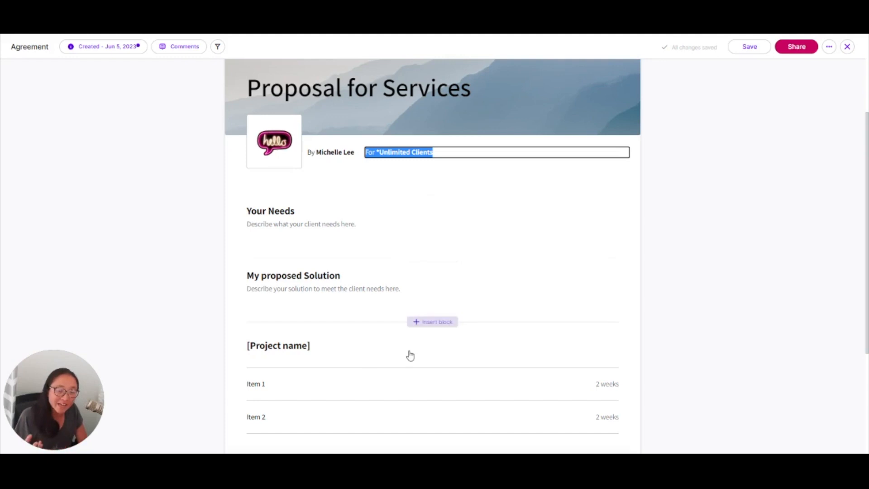
{"action": "scroll", "coordinate": [355, 346], "scroll_direction": "down", "scroll_amount": 3}
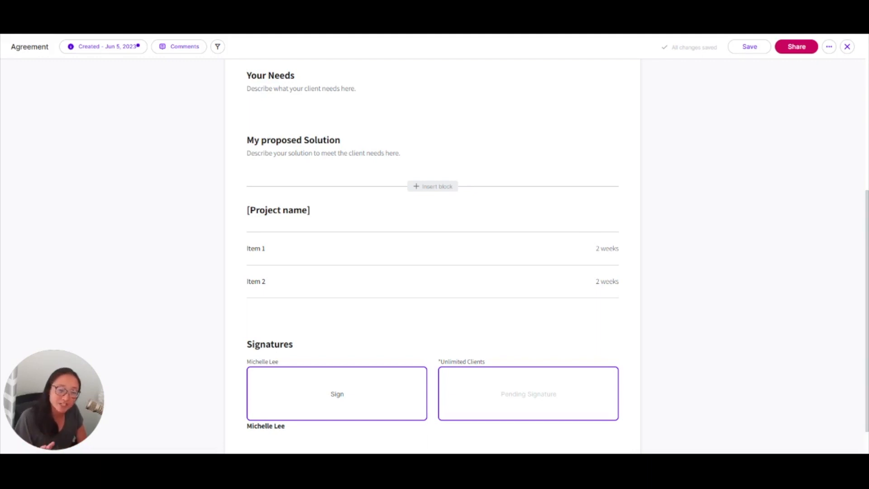
- Examine the project name, fee types and automation settings of the proposal's project block, leaving the fees unset
{"action": "left_click", "coordinate": [402, 250]}
{"action": "left_click", "coordinate": [289, 210]}
{"action": "triple_click", "coordinate": [288, 210]}
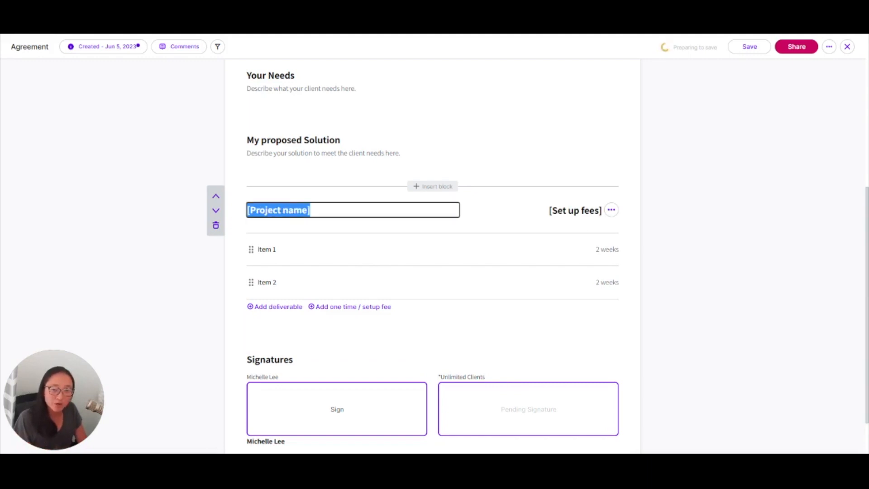
{"action": "left_click", "coordinate": [572, 211]}
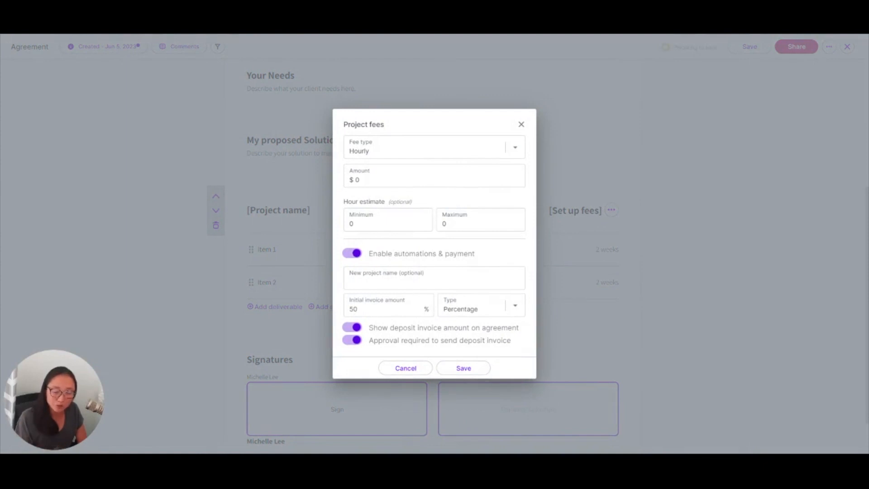
{"action": "left_click", "coordinate": [514, 148]}
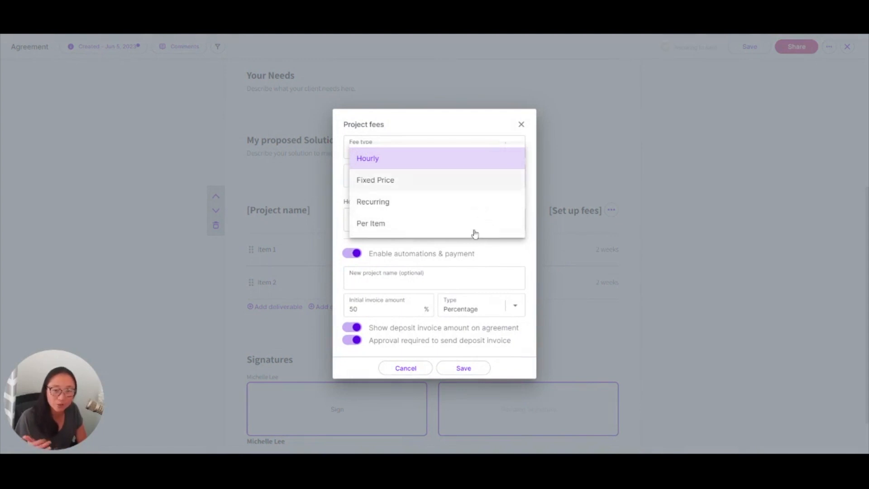
{"action": "left_click", "coordinate": [534, 261]}
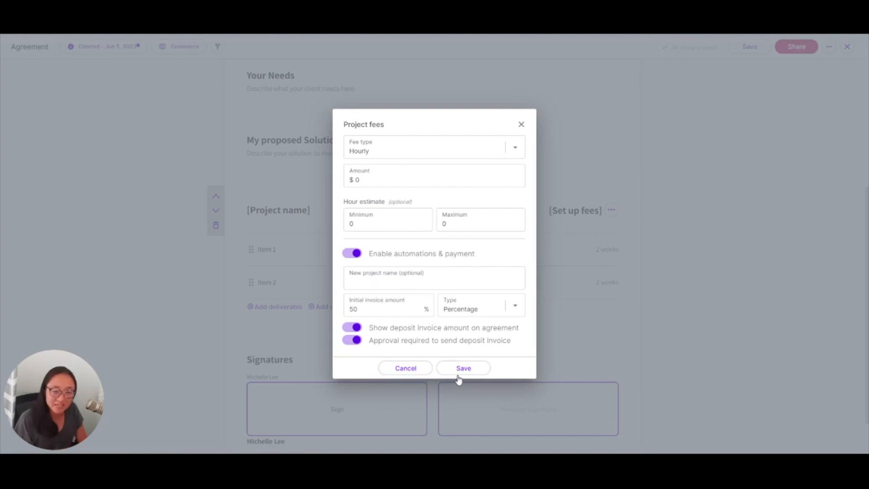
{"action": "left_click", "coordinate": [409, 404]}
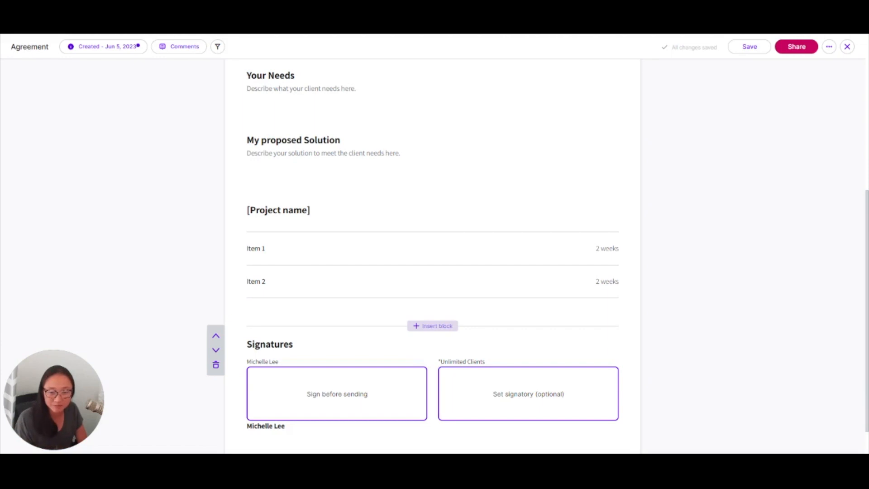
- Insert an integrated payment block between the project deliverables and the Signatures section of the proposal
{"action": "left_click", "coordinate": [432, 326]}
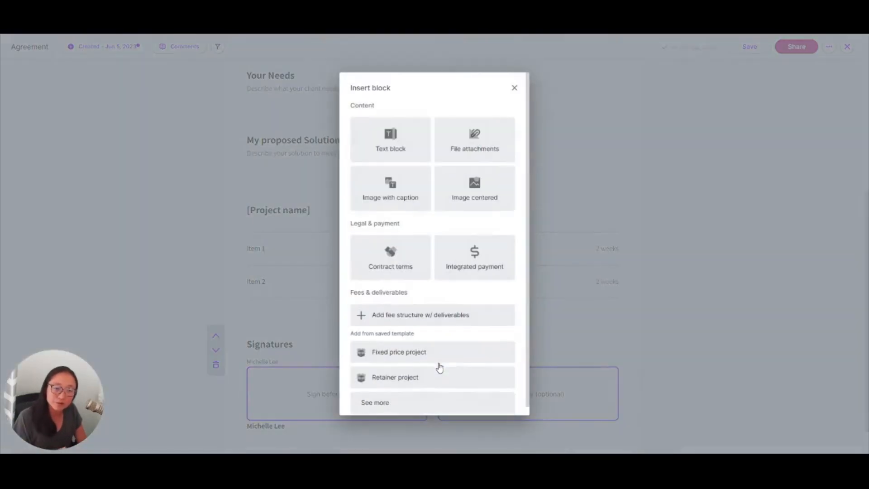
{"action": "left_click", "coordinate": [472, 294]}
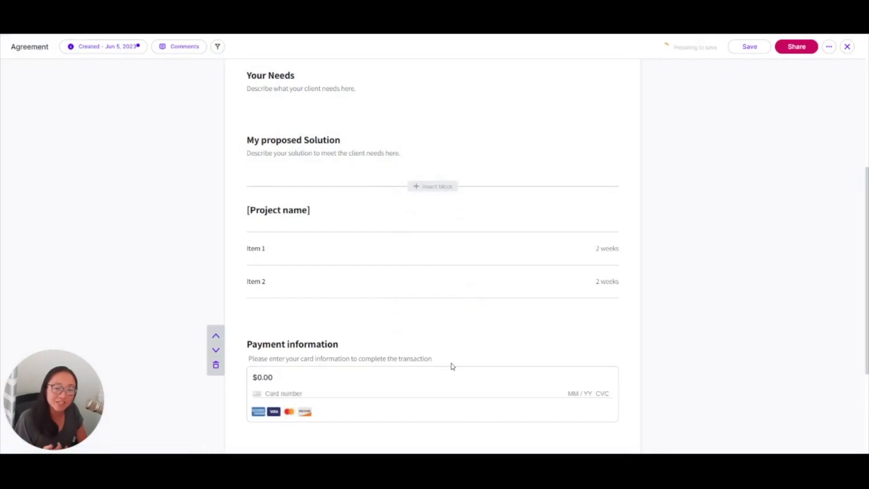
{"action": "scroll", "coordinate": [458, 371], "scroll_direction": "down", "scroll_amount": 2}
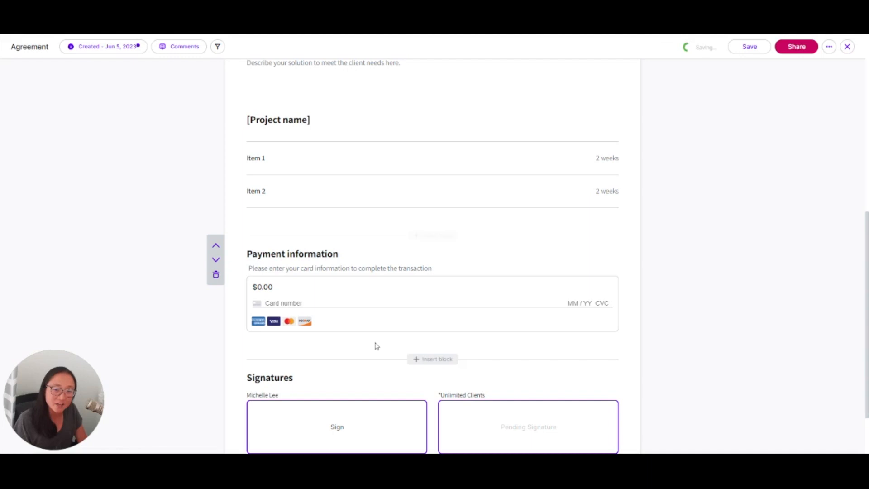
{"action": "left_click", "coordinate": [433, 236]}
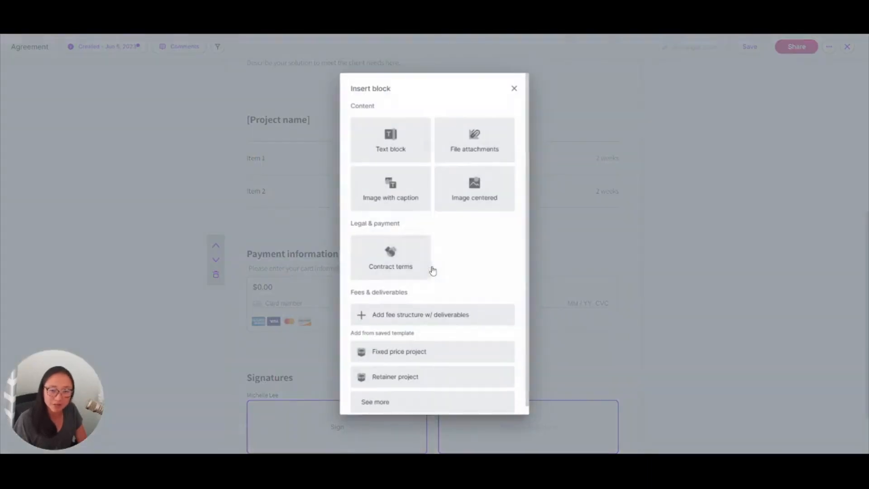
{"action": "left_click", "coordinate": [579, 160]}
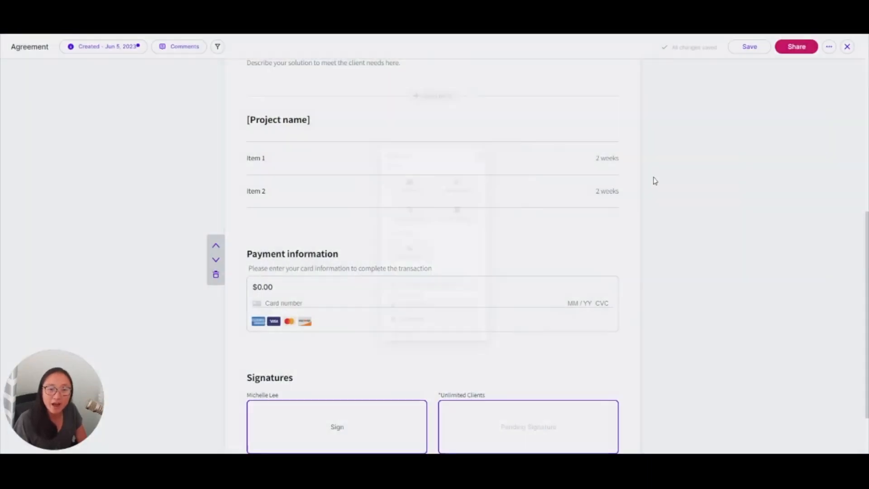
- Set the project block's fees to Fixed Price with an amount of $1000 and save them
{"action": "left_click", "coordinate": [580, 160]}
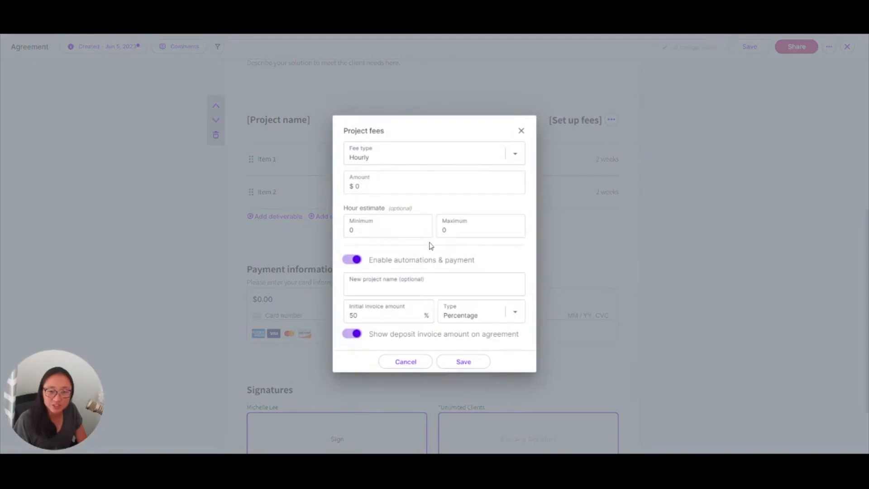
{"action": "left_click", "coordinate": [515, 154]}
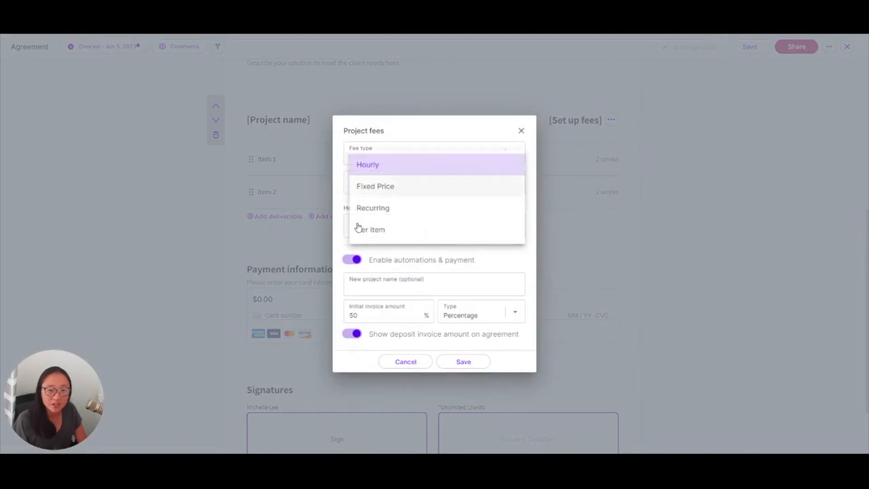
{"action": "left_click", "coordinate": [375, 187]}
{"action": "type", "text": "100"}
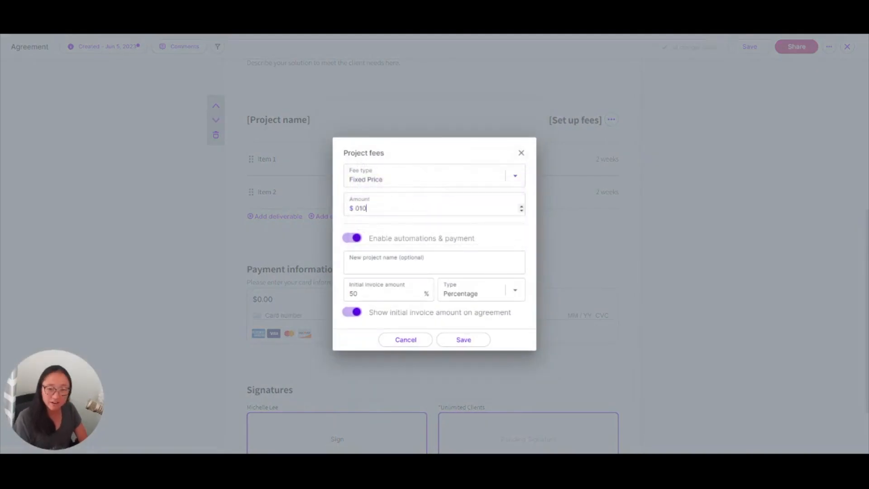
{"action": "key", "text": "BackSpace"}
{"action": "key", "text": "BackSpace"}
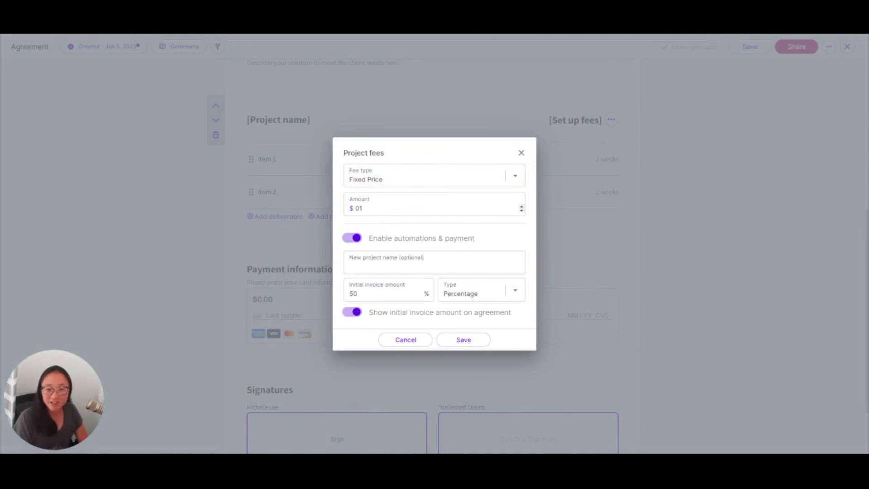
{"action": "type", "text": "1000"}
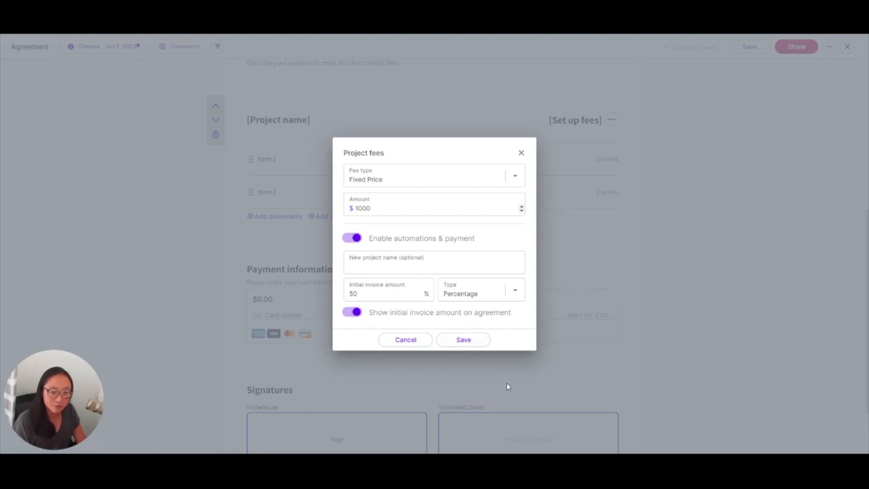
{"action": "left_click", "coordinate": [463, 339]}
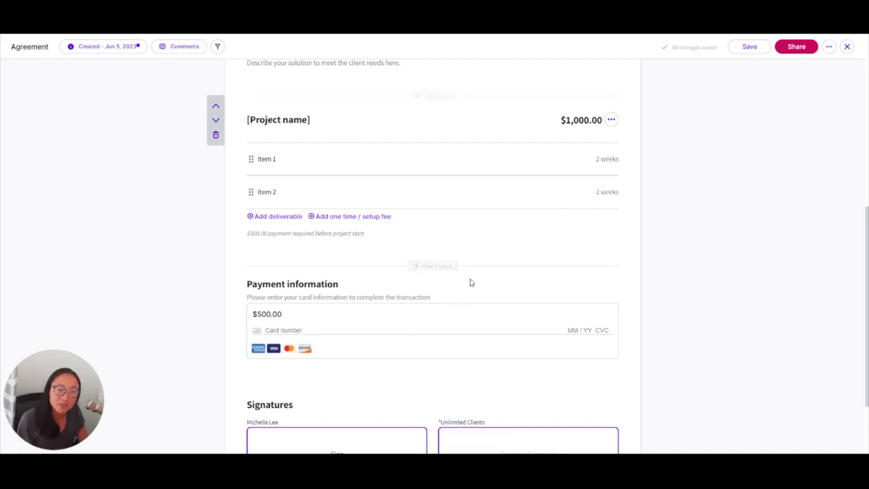
- Insert the saved VA Retainer fee template between the project block and the Payment information block
{"action": "left_click", "coordinate": [432, 265]}
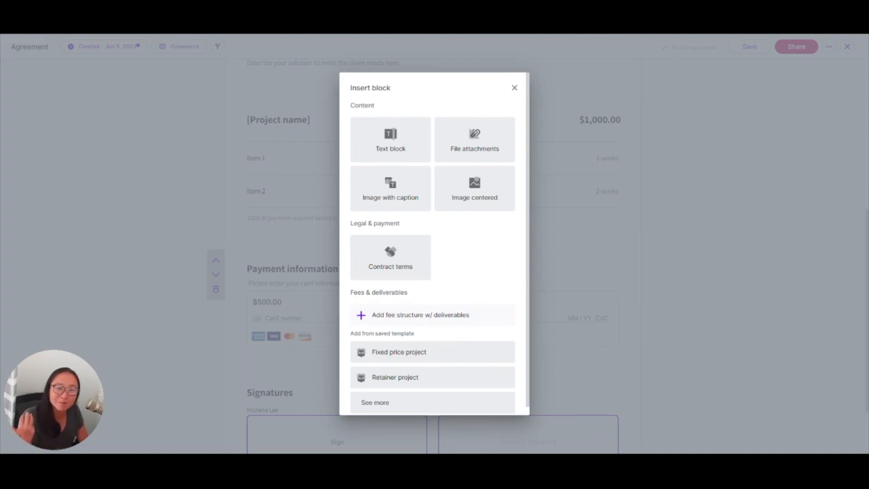
{"action": "scroll", "coordinate": [443, 353], "scroll_direction": "down", "scroll_amount": 1}
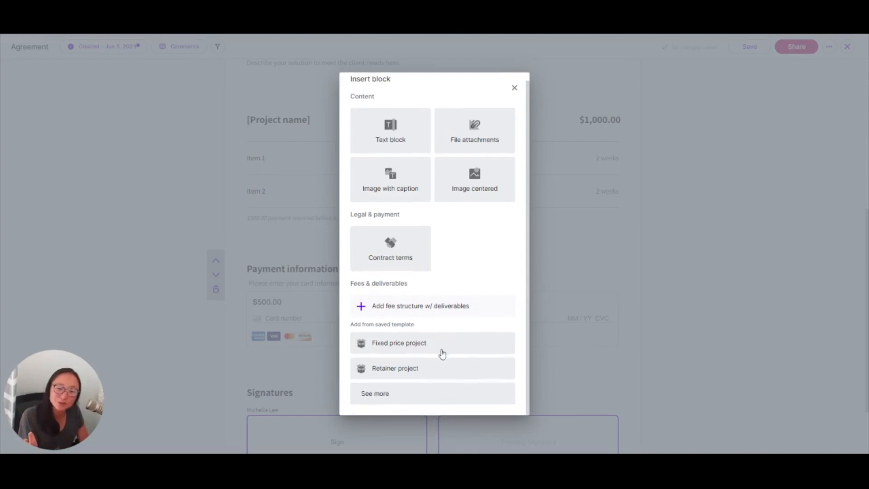
{"action": "left_click", "coordinate": [437, 394]}
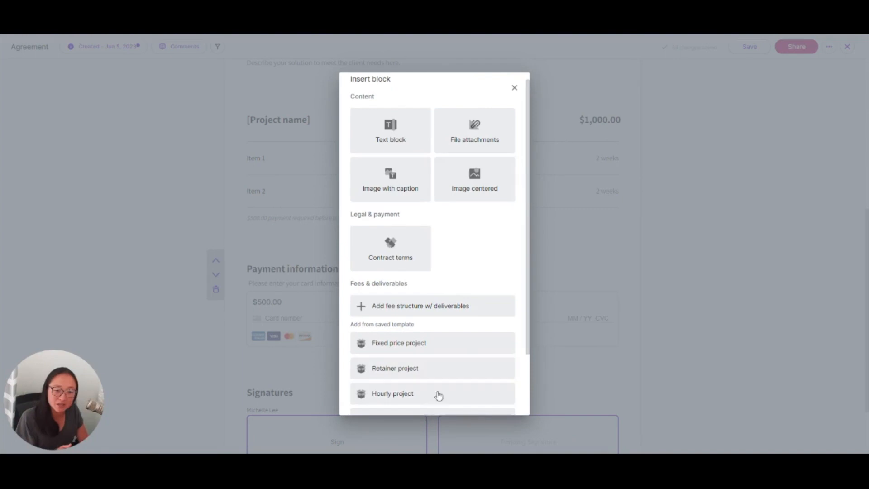
{"action": "scroll", "coordinate": [438, 396], "scroll_direction": "down", "scroll_amount": 3}
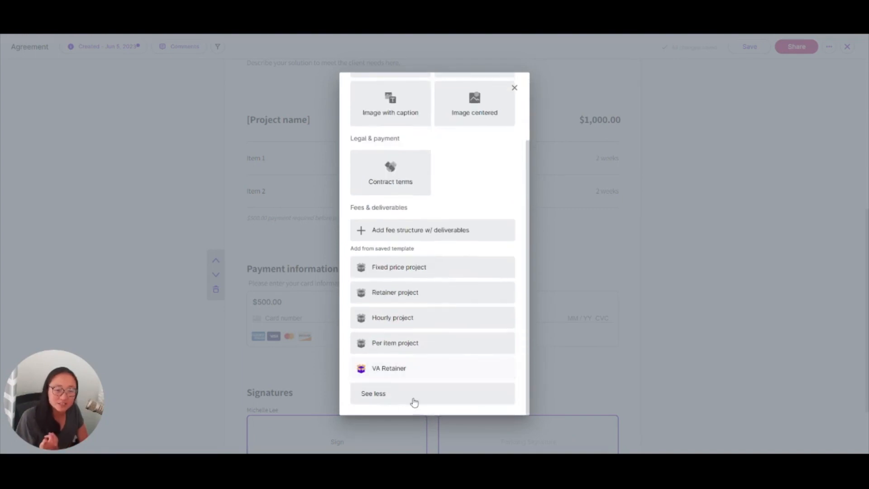
{"action": "left_click", "coordinate": [408, 369]}
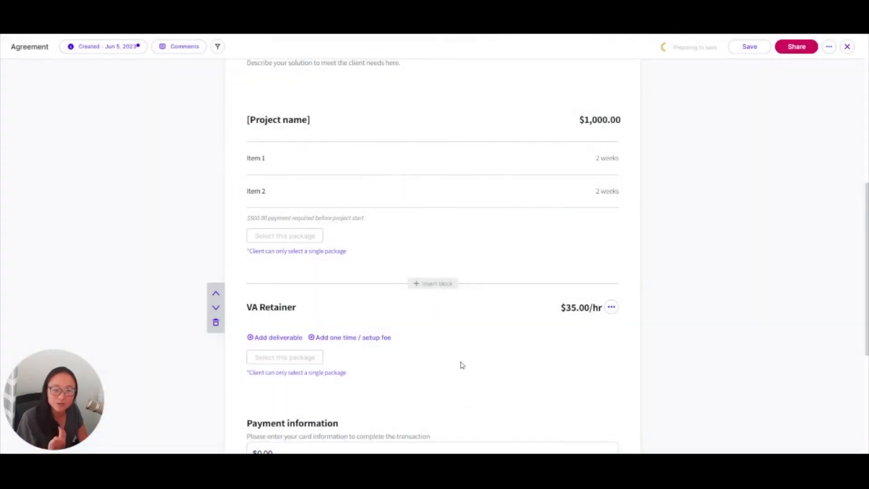
- Change the VA Retainer's fee type to Recurring with an amount of $1000 and save it
{"action": "left_click", "coordinate": [611, 307]}
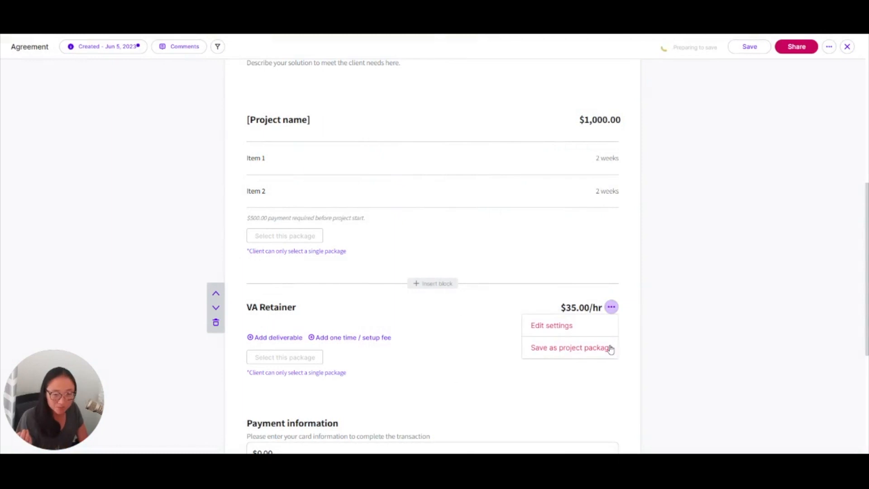
{"action": "left_click", "coordinate": [583, 335]}
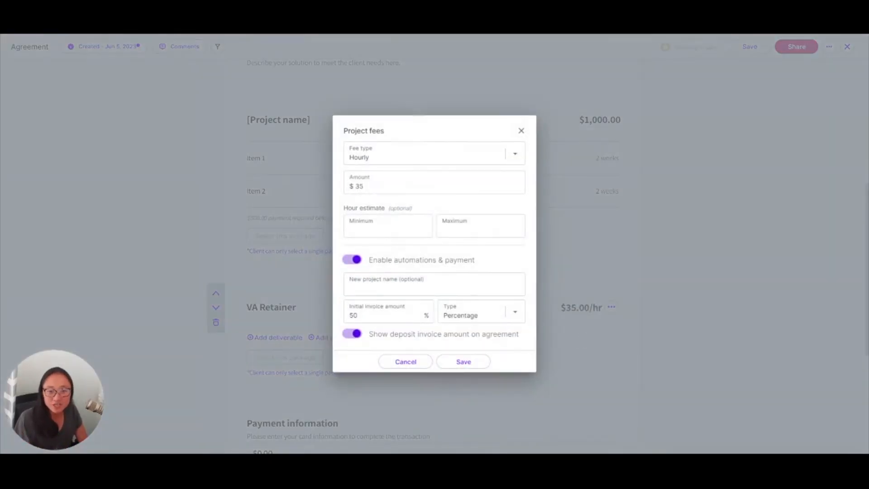
{"action": "left_click", "coordinate": [425, 155]}
{"action": "left_click", "coordinate": [385, 208]}
{"action": "left_click", "coordinate": [385, 187]}
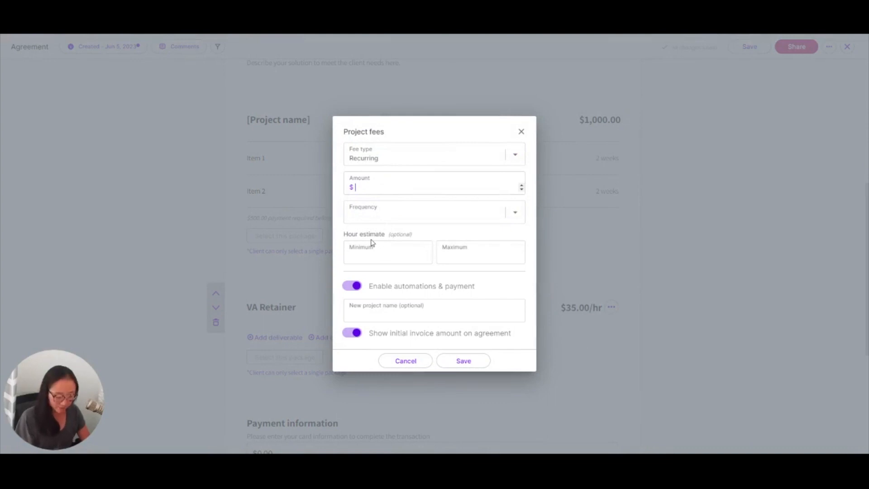
{"action": "type", "text": "1000"}
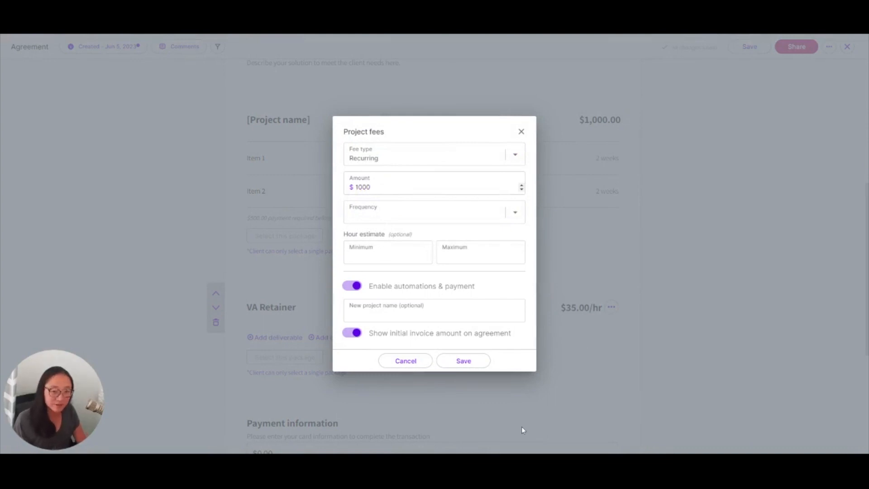
{"action": "left_click", "coordinate": [464, 361]}
- Switch the package selection rule on the VA Retainer so the client can select multiple packages
{"action": "scroll", "coordinate": [432, 253], "scroll_direction": "down", "scroll_amount": 2}
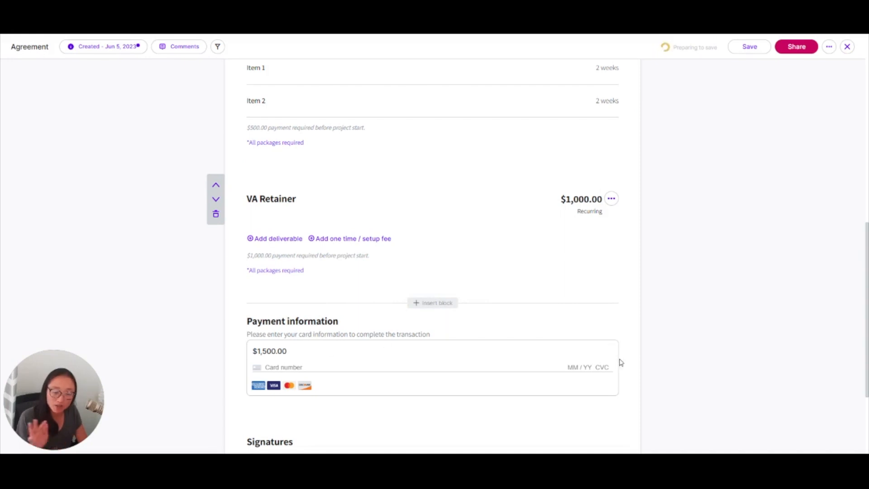
{"action": "scroll", "coordinate": [630, 371], "scroll_direction": "up", "scroll_amount": 2}
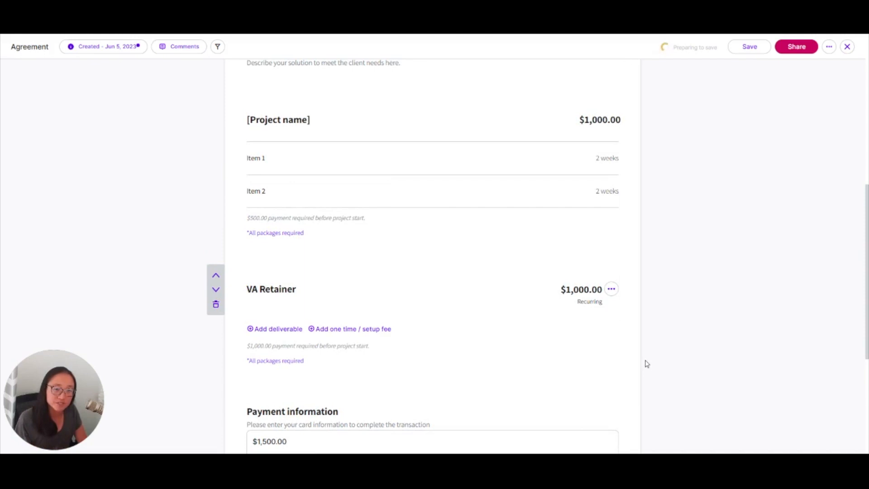
{"action": "scroll", "coordinate": [646, 362], "scroll_direction": "down", "scroll_amount": 2}
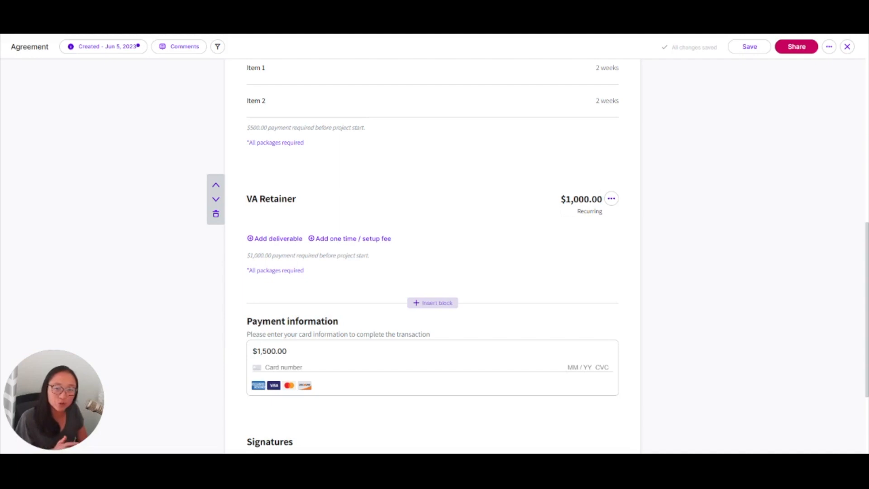
{"action": "left_click", "coordinate": [298, 271]}
{"action": "left_click", "coordinate": [335, 307]}
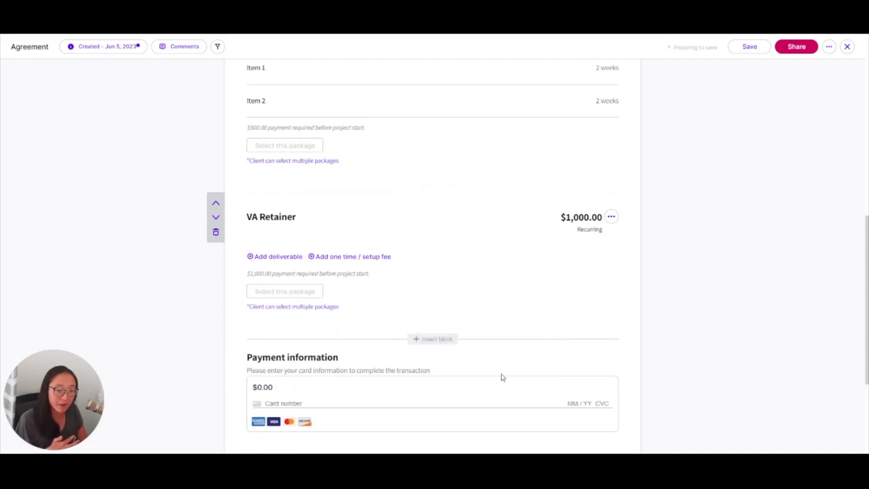
- Set the package selection rule to all packages required
{"action": "scroll", "coordinate": [457, 288], "scroll_direction": "down", "scroll_amount": 1}
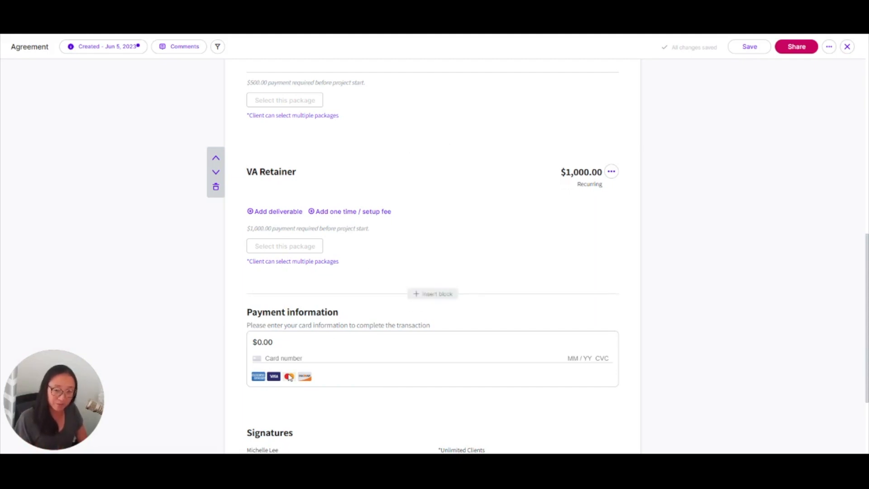
{"action": "left_click", "coordinate": [318, 262]}
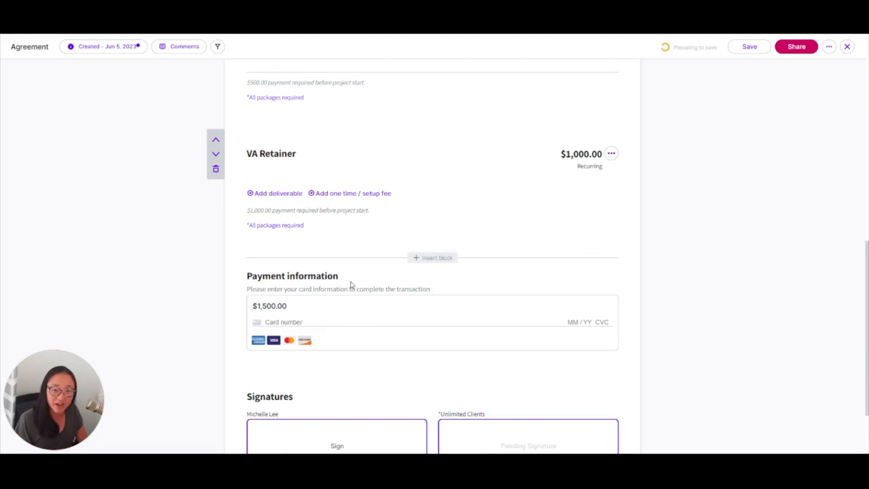
{"action": "scroll", "coordinate": [611, 270], "scroll_direction": "up", "scroll_amount": 1}
{"action": "scroll", "coordinate": [612, 270], "scroll_direction": "up", "scroll_amount": 2}
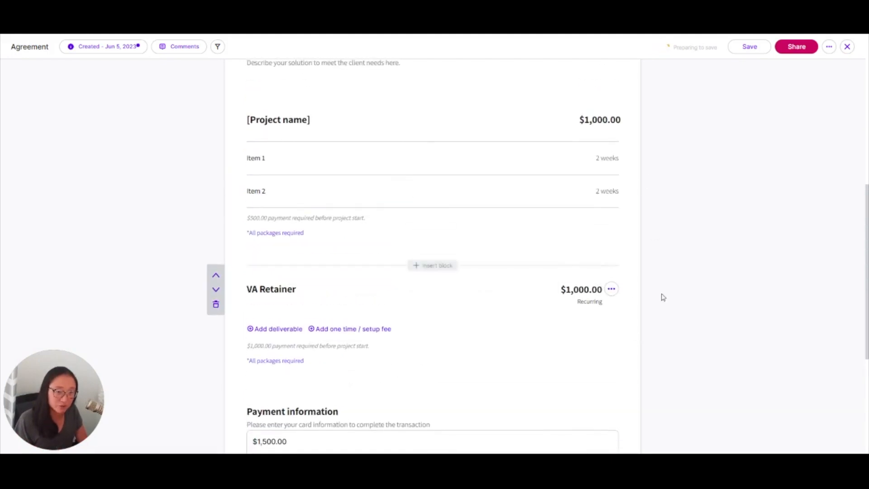
- Insert a Contract terms block between the Payment information block and the Signatures section
{"action": "scroll", "coordinate": [574, 244], "scroll_direction": "down", "scroll_amount": 4}
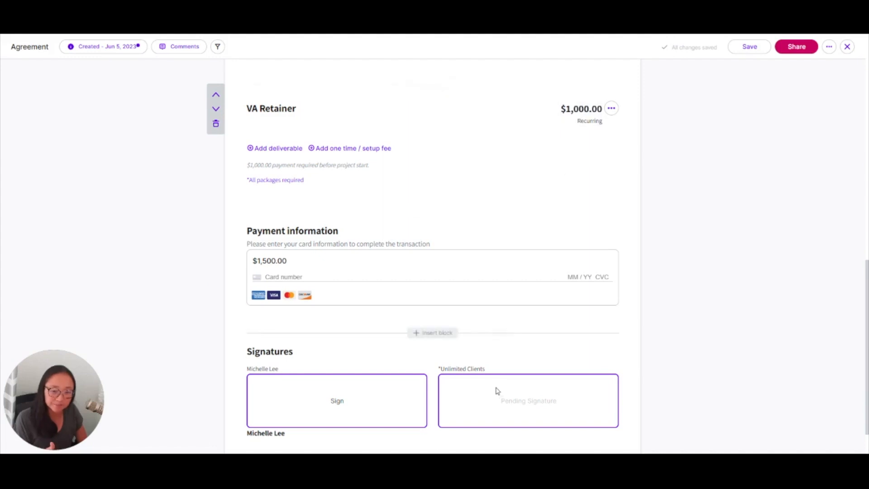
{"action": "left_click", "coordinate": [433, 332]}
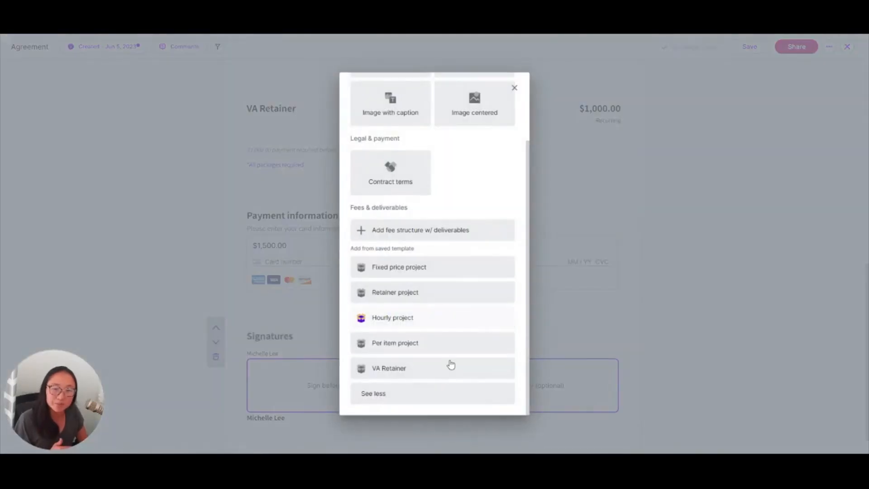
{"action": "scroll", "coordinate": [453, 362], "scroll_direction": "up", "scroll_amount": 2}
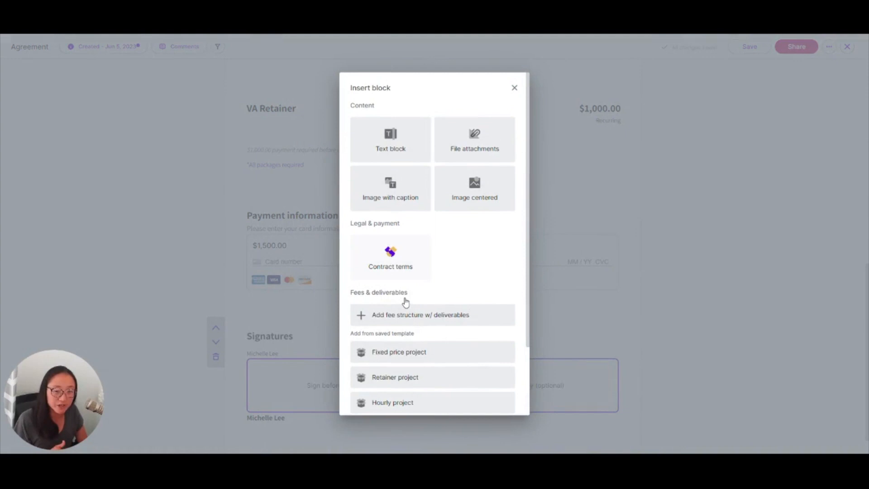
{"action": "scroll", "coordinate": [406, 303], "scroll_direction": "down", "scroll_amount": 3}
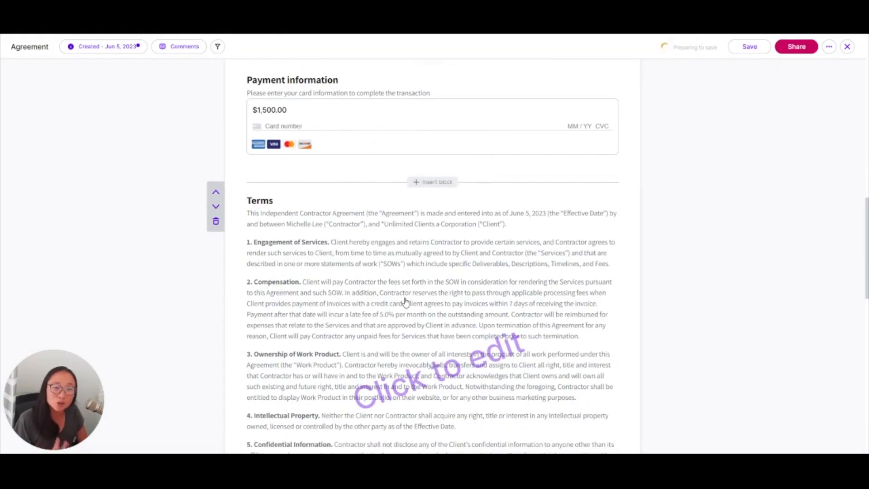
- Review the contract terms' payment, legal, contractor and client settings, keeping card fees passed to the client allowed, and save
{"action": "left_click", "coordinate": [405, 302]}
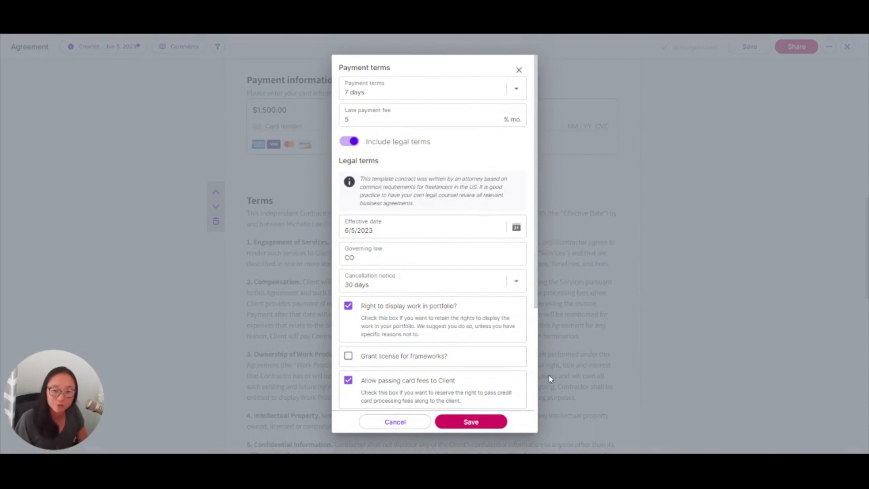
{"action": "scroll", "coordinate": [483, 305], "scroll_direction": "down", "scroll_amount": 3}
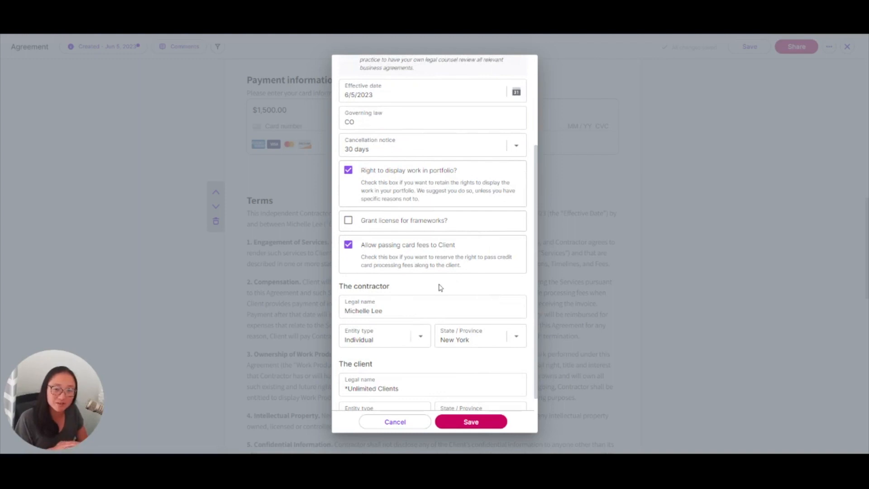
{"action": "left_click", "coordinate": [348, 244]}
{"action": "left_click", "coordinate": [349, 244]}
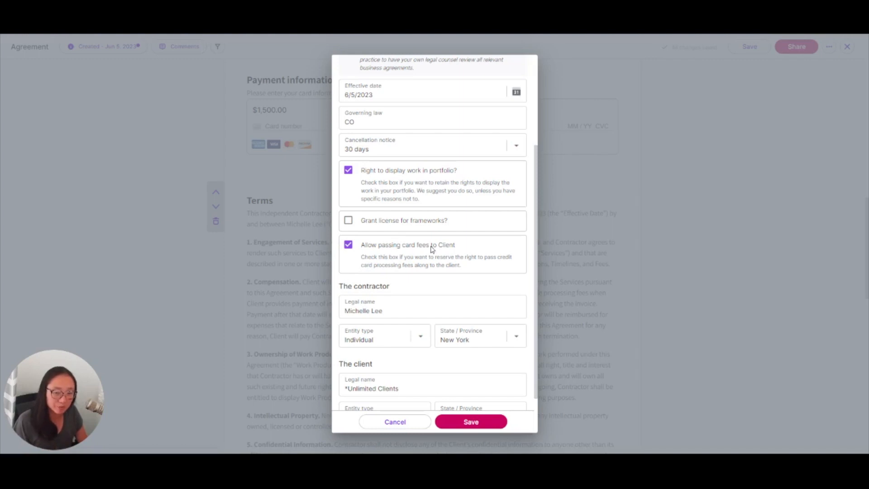
{"action": "scroll", "coordinate": [430, 247], "scroll_direction": "down", "scroll_amount": 2}
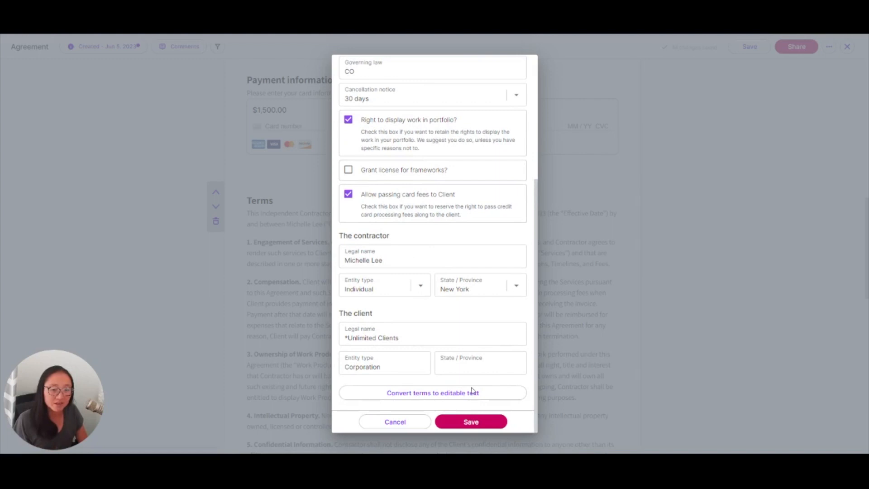
{"action": "scroll", "coordinate": [480, 366], "scroll_direction": "up", "scroll_amount": 5}
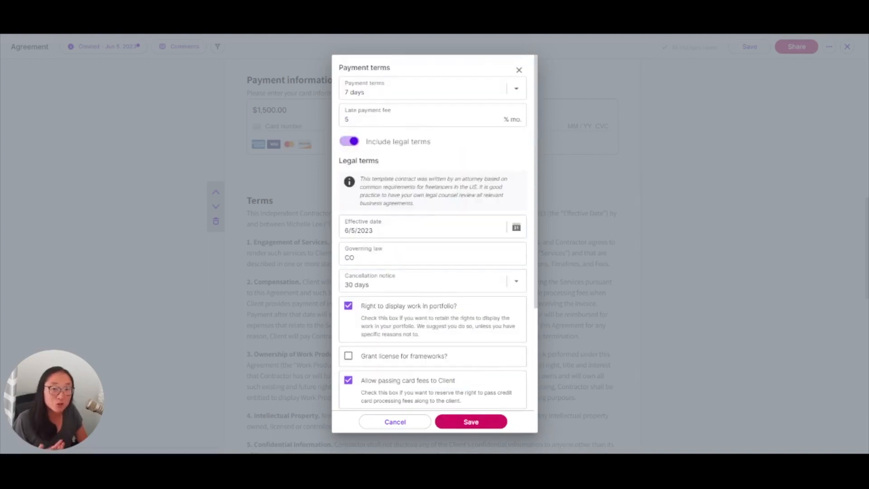
{"action": "scroll", "coordinate": [433, 230], "scroll_direction": "down", "scroll_amount": 5}
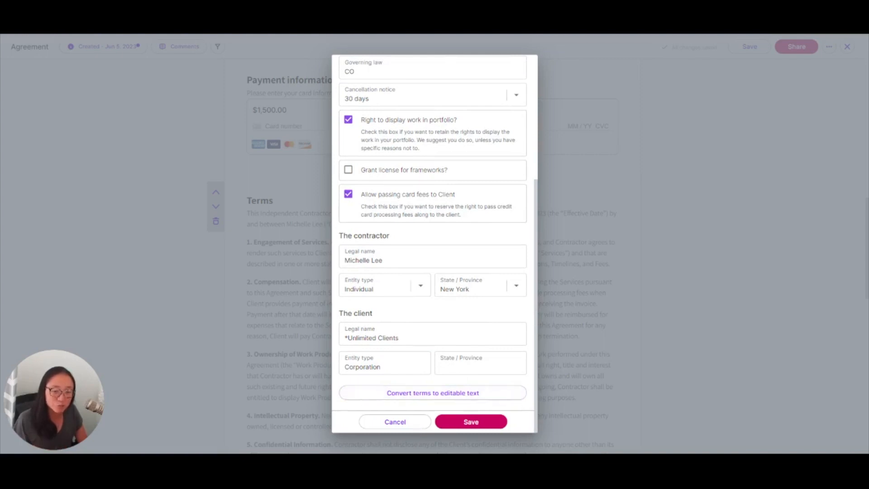
{"action": "left_click", "coordinate": [504, 426]}
- Check the agreement through to the Signatures section, start sharing the proposal and confirm to reach the sharing methods
{"action": "scroll", "coordinate": [504, 426], "scroll_direction": "down", "scroll_amount": 14}
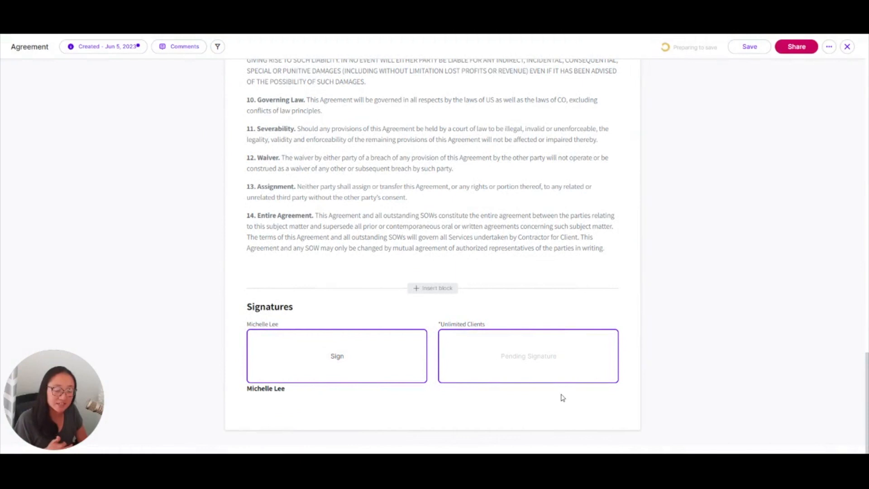
{"action": "scroll", "coordinate": [703, 269], "scroll_direction": "up", "scroll_amount": 12}
{"action": "scroll", "coordinate": [703, 270], "scroll_direction": "up", "scroll_amount": 15}
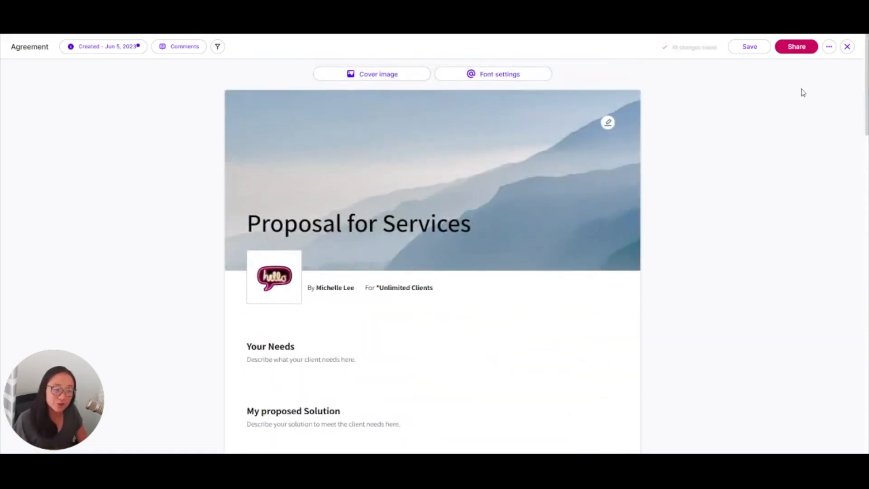
{"action": "left_click", "coordinate": [797, 46]}
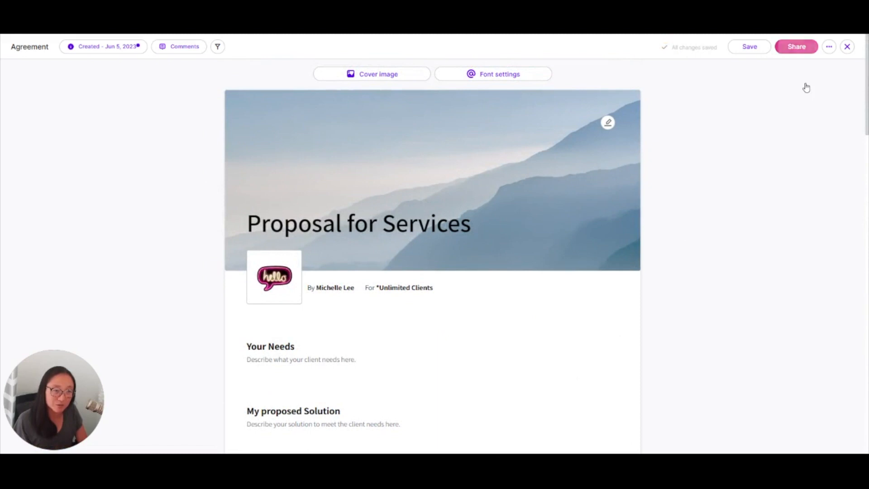
{"action": "left_click", "coordinate": [464, 274]}
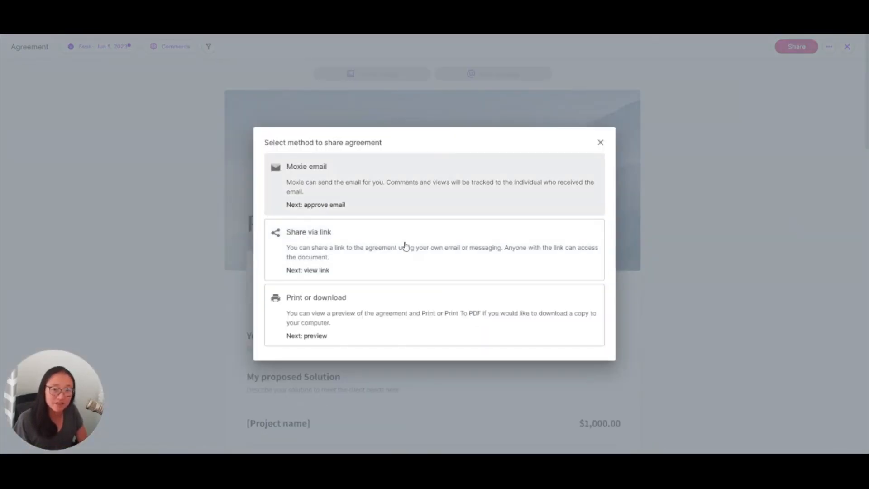
- Preview the Moxie email drafted for sharing the proposal, cancel it and close the sharing methods
{"action": "left_click", "coordinate": [357, 224]}
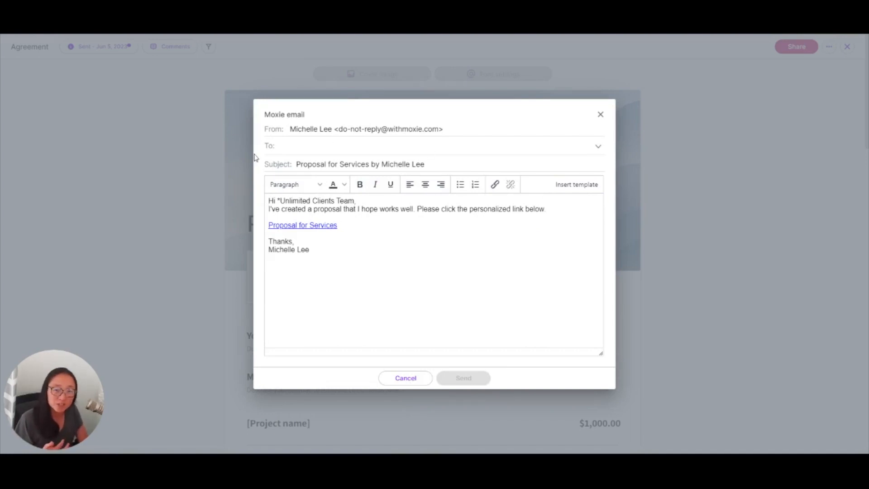
{"action": "left_click", "coordinate": [414, 416]}
{"action": "left_click", "coordinate": [797, 46]}
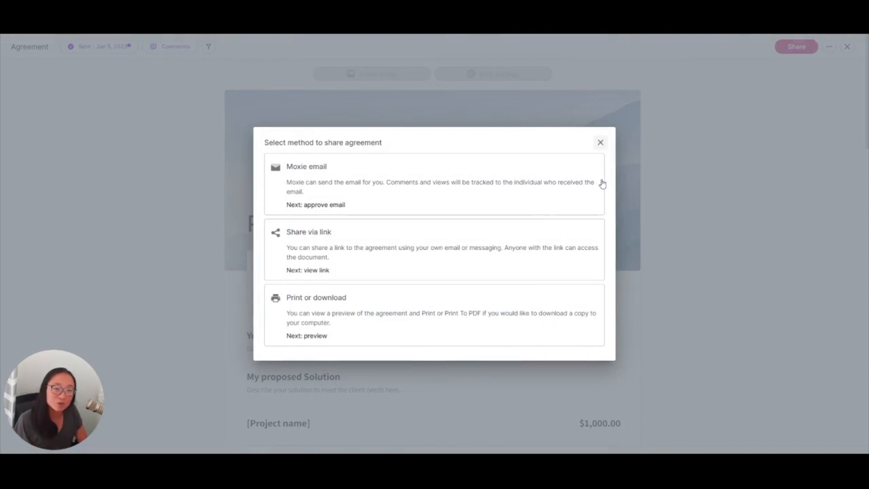
{"action": "key", "text": "Escape"}
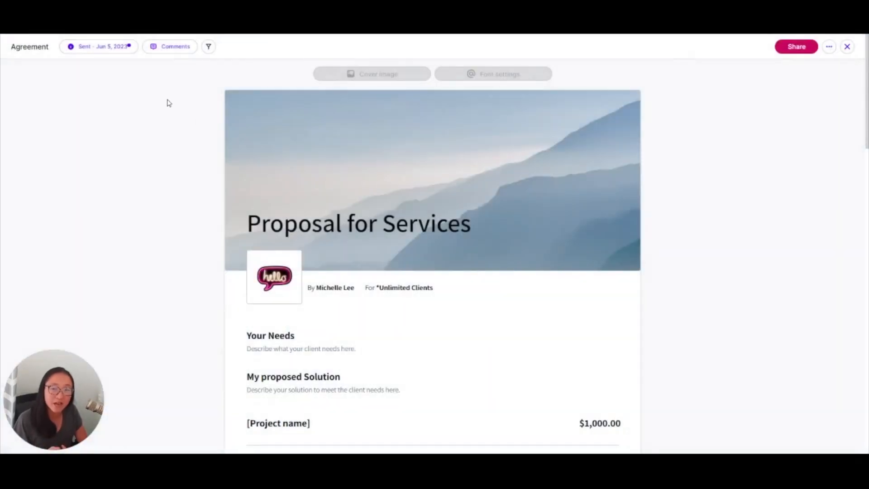
- View the sent proposal's comments and its activity history, closing each one
{"action": "left_click", "coordinate": [172, 47]}
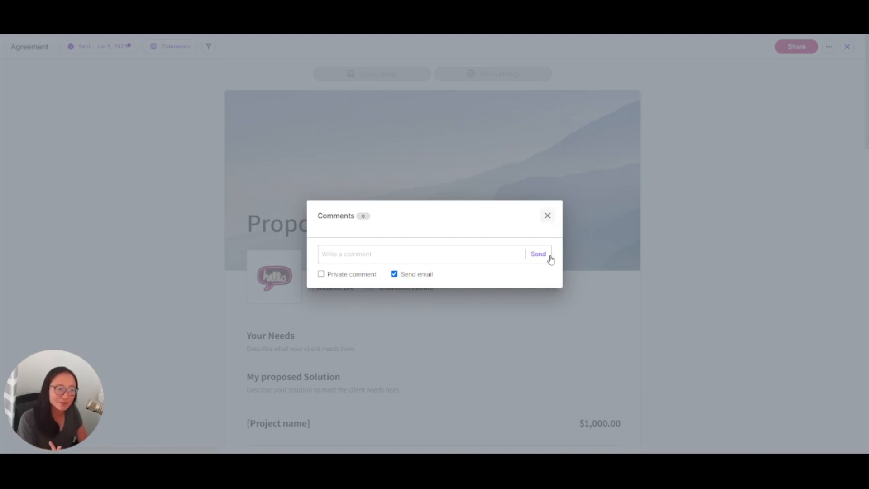
{"action": "left_click", "coordinate": [547, 215]}
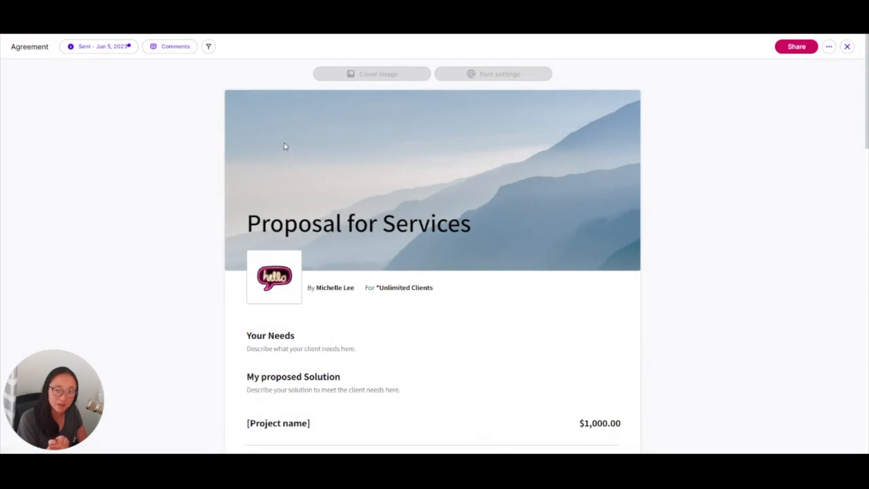
{"action": "left_click", "coordinate": [107, 87]}
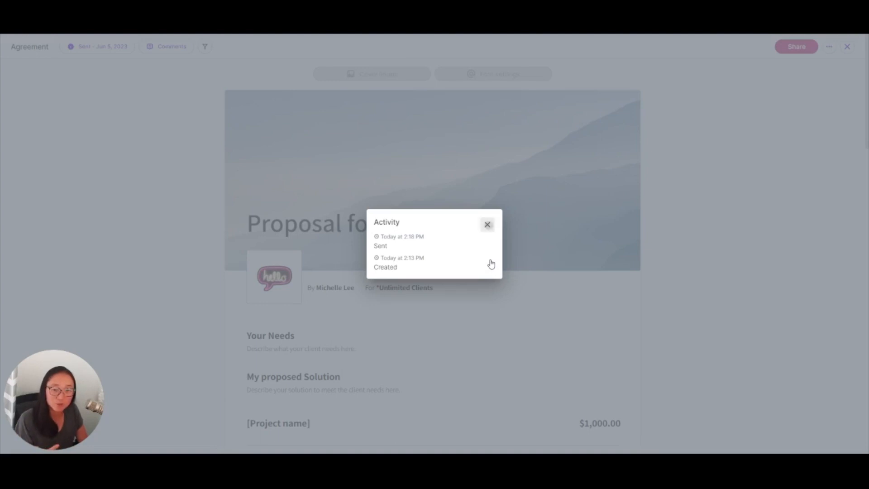
{"action": "key", "text": "Escape"}
- Look through the sent proposal's fee packages, payment information and terms, and close the agreement
{"action": "scroll", "coordinate": [493, 262], "scroll_direction": "down", "scroll_amount": 20}
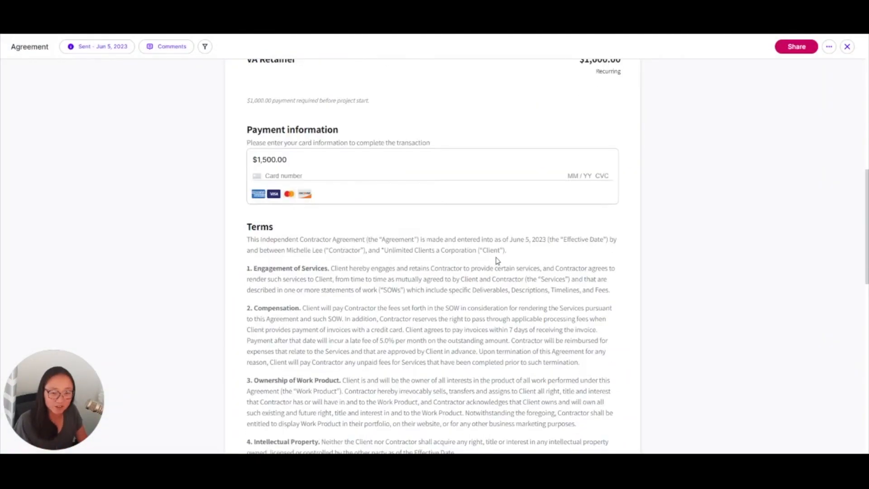
{"action": "scroll", "coordinate": [699, 254], "scroll_direction": "up", "scroll_amount": 20}
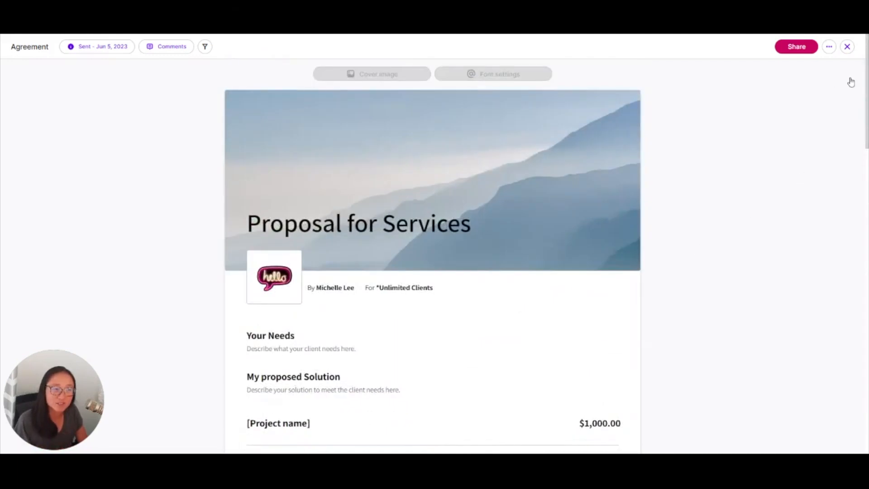
{"action": "scroll", "coordinate": [452, 281], "scroll_direction": "down", "scroll_amount": 5}
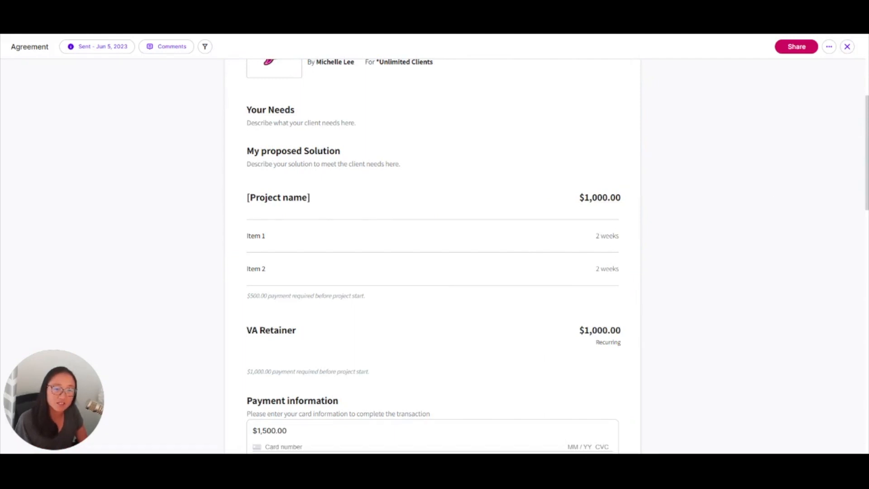
{"action": "left_click", "coordinate": [848, 47]}
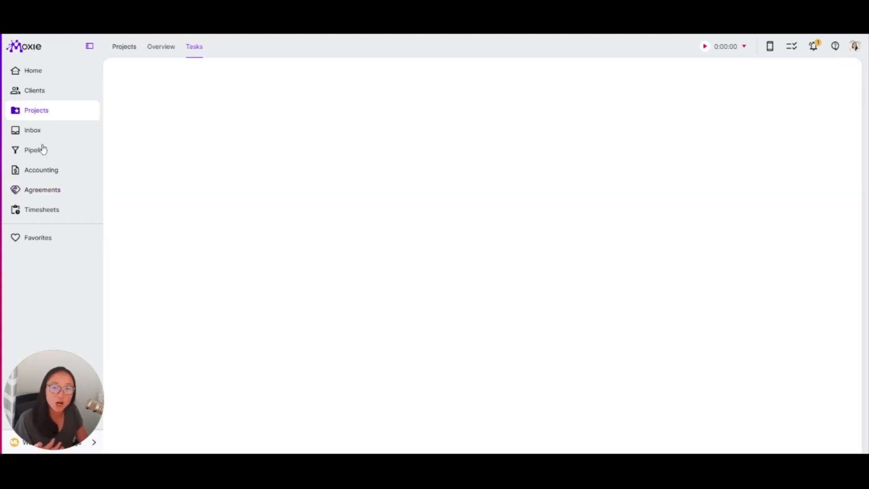
- View the overview of all projects and go to the Home page
{"action": "left_click", "coordinate": [161, 47]}
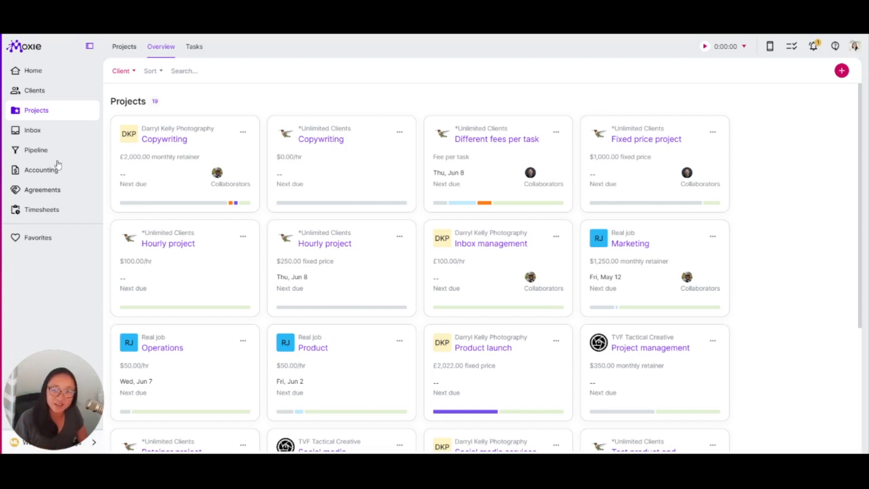
{"action": "left_click", "coordinate": [33, 71]}
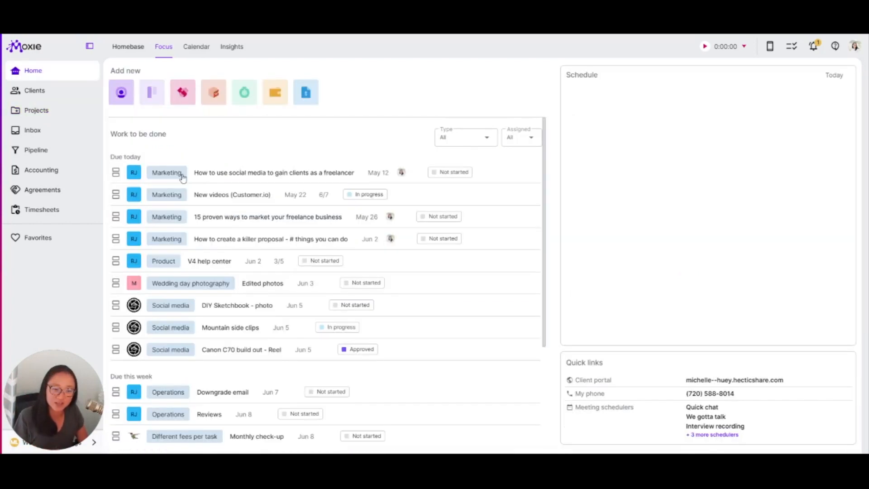